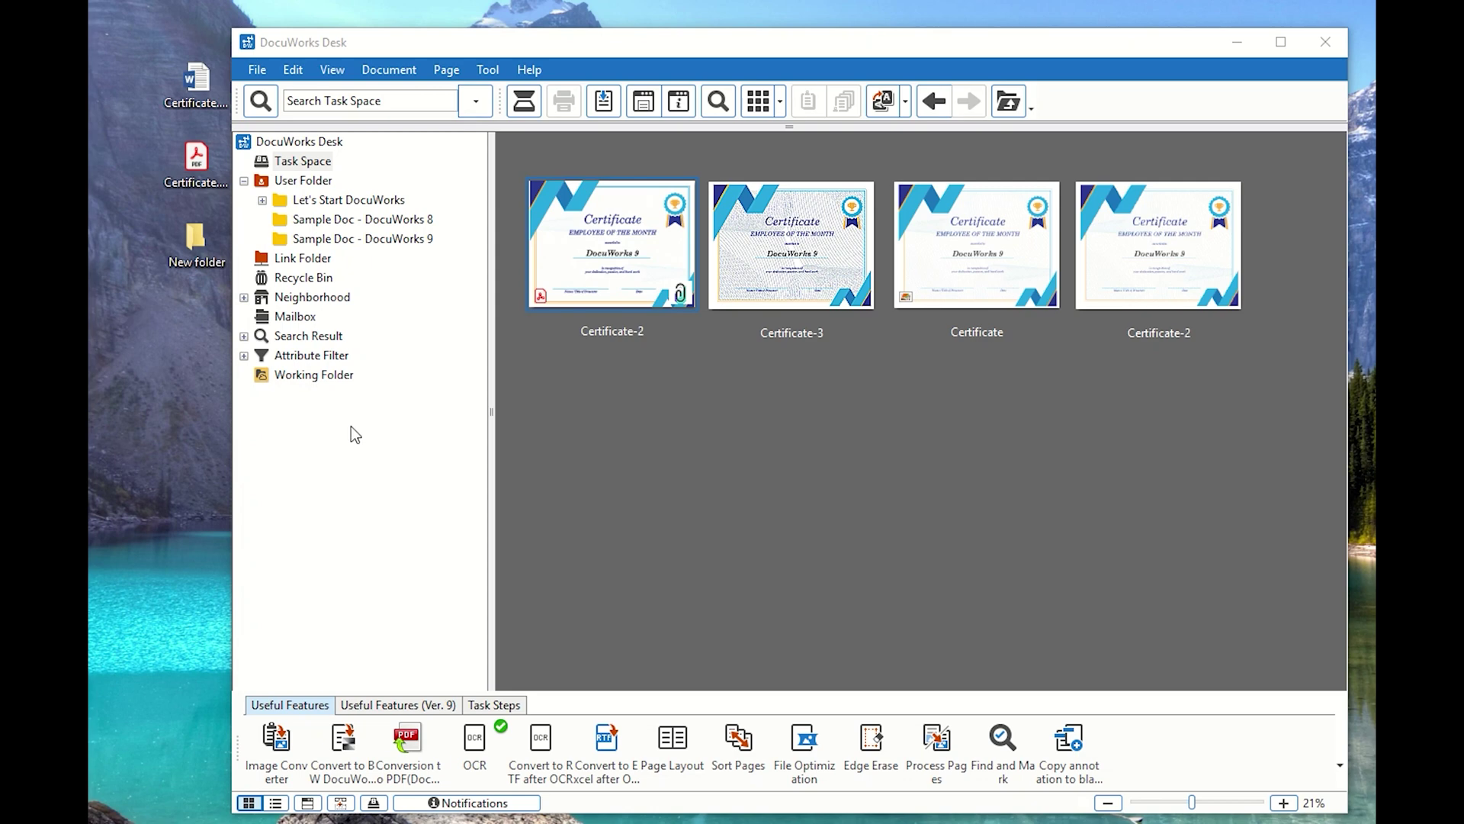
# Drag Certificate.pdf from the desktop into the Task Space and select its new thumbnail.
pyautogui.moveTo(196, 161); pyautogui.dragTo(634, 423)
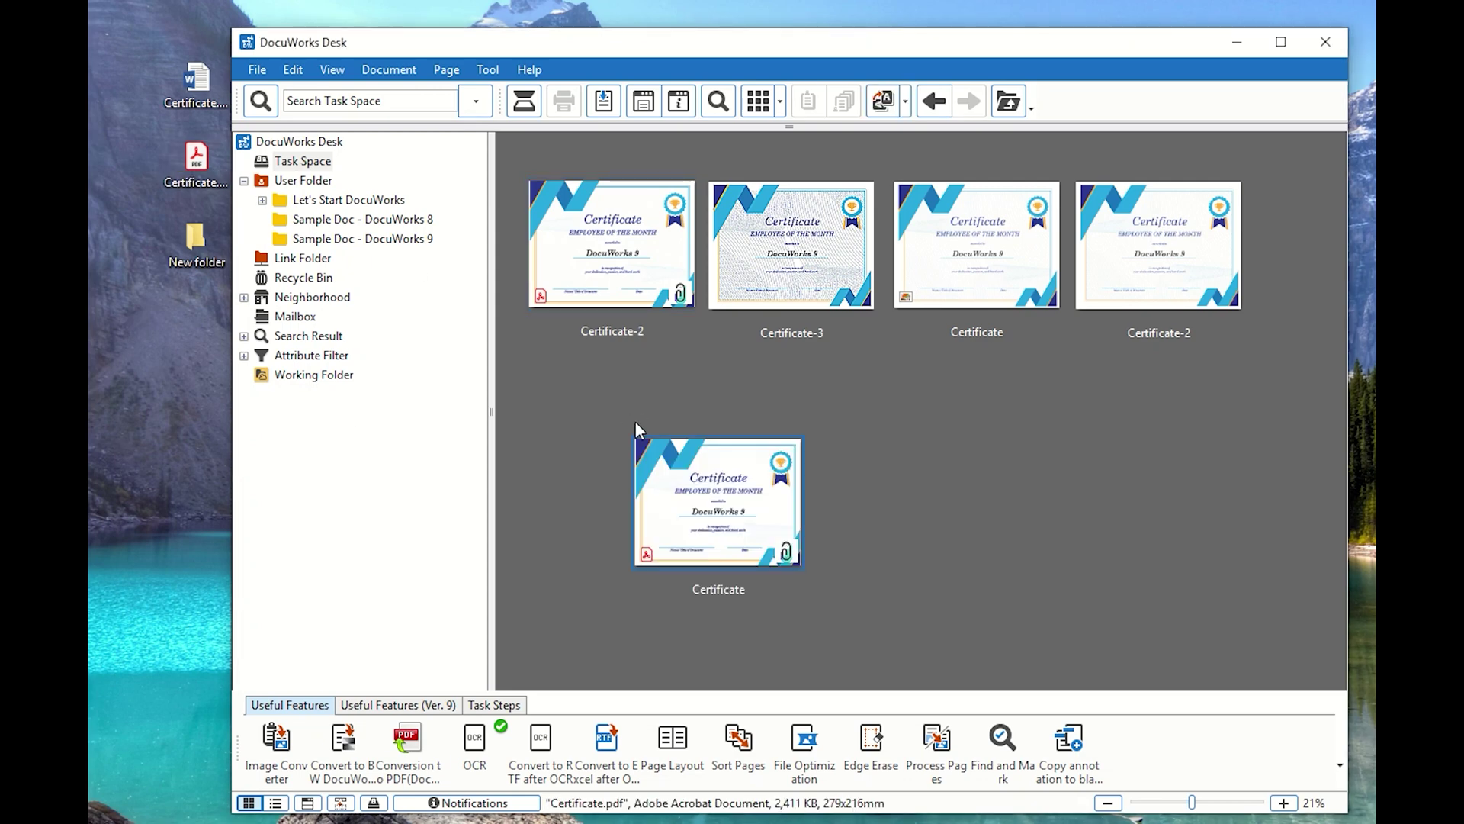
pyautogui.rightClick(693, 503)
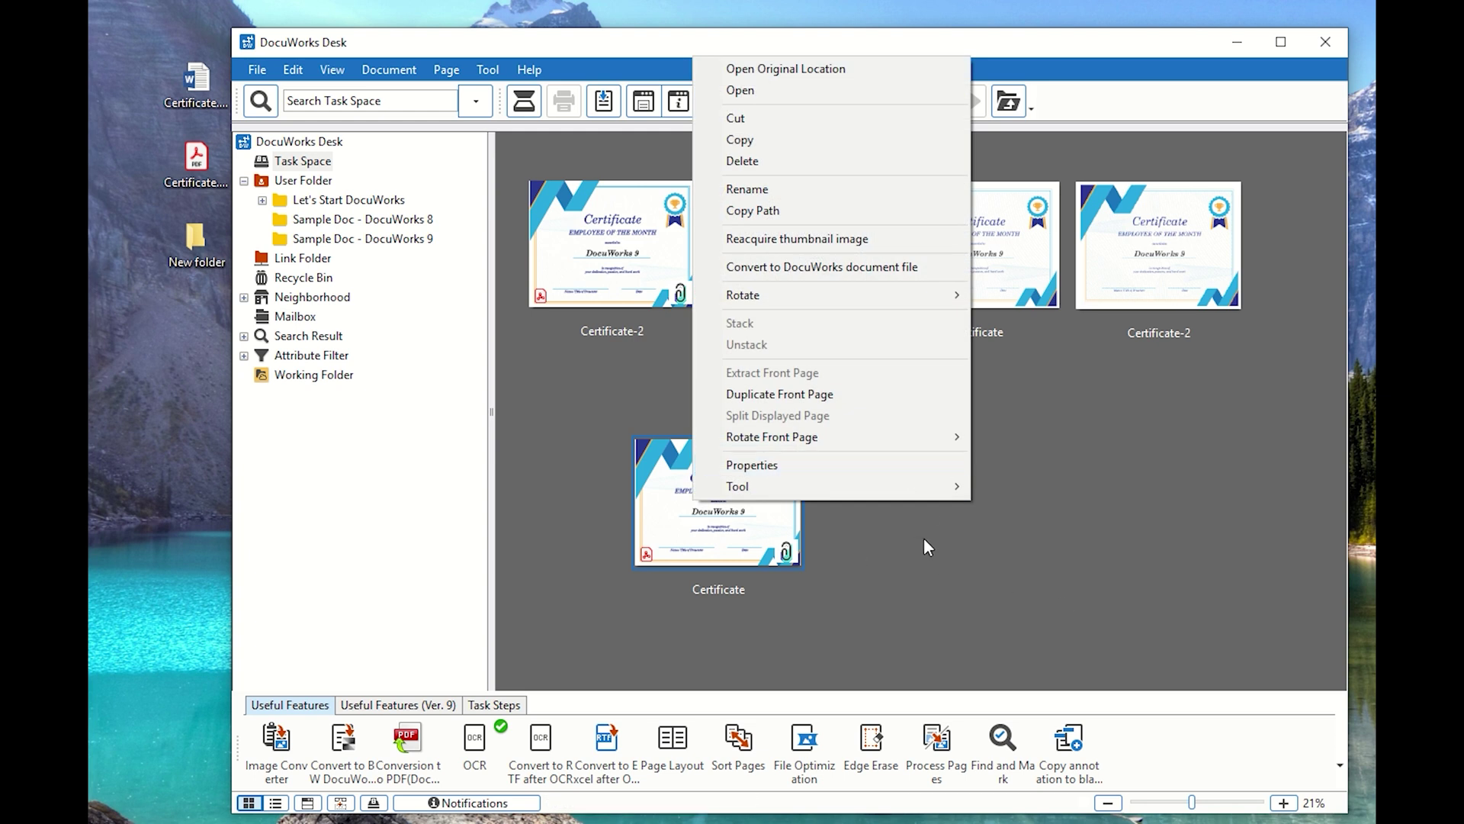
pyautogui.moveTo(860, 294)
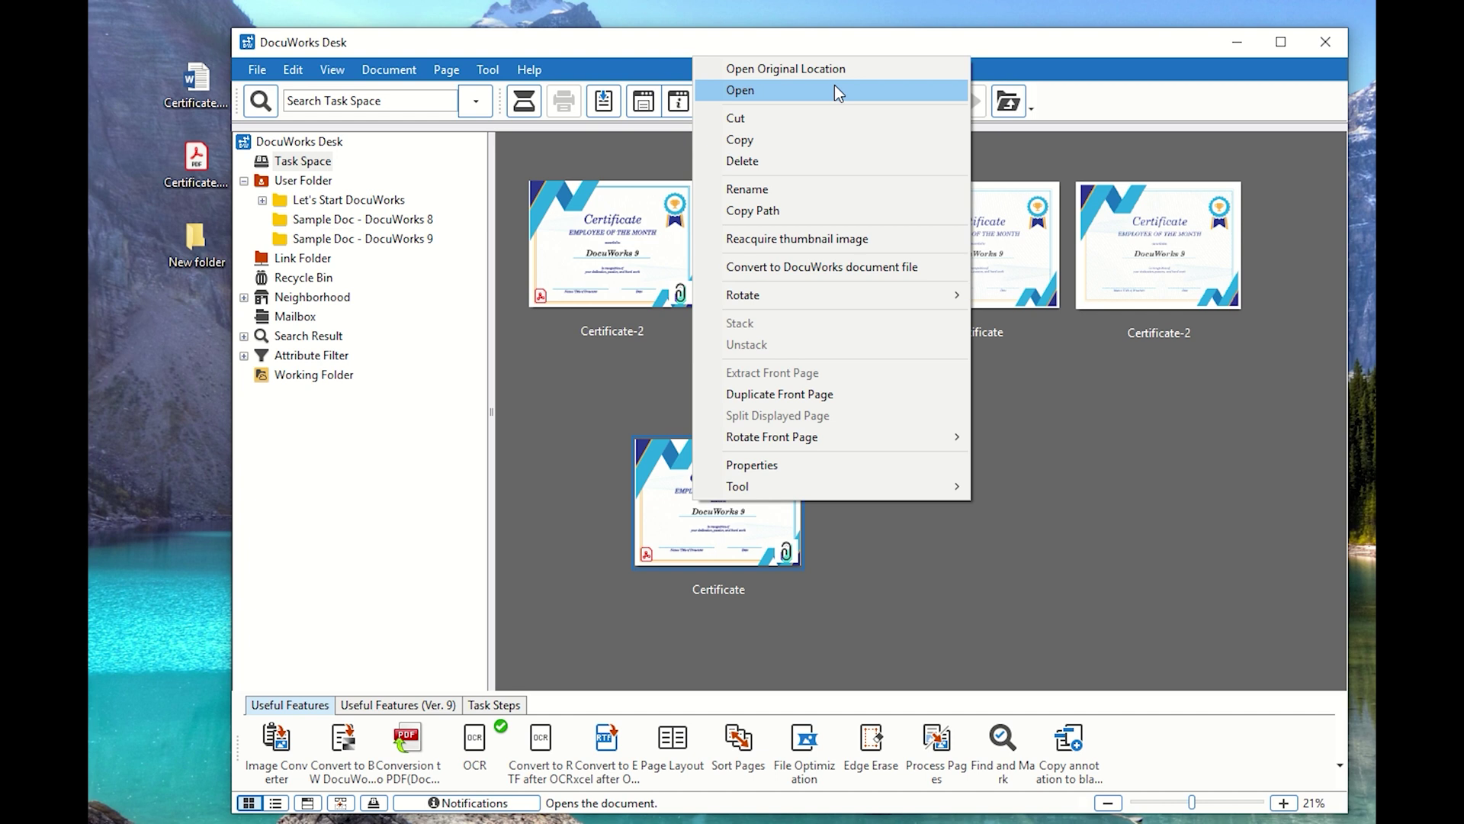
pyautogui.click(1027, 563)
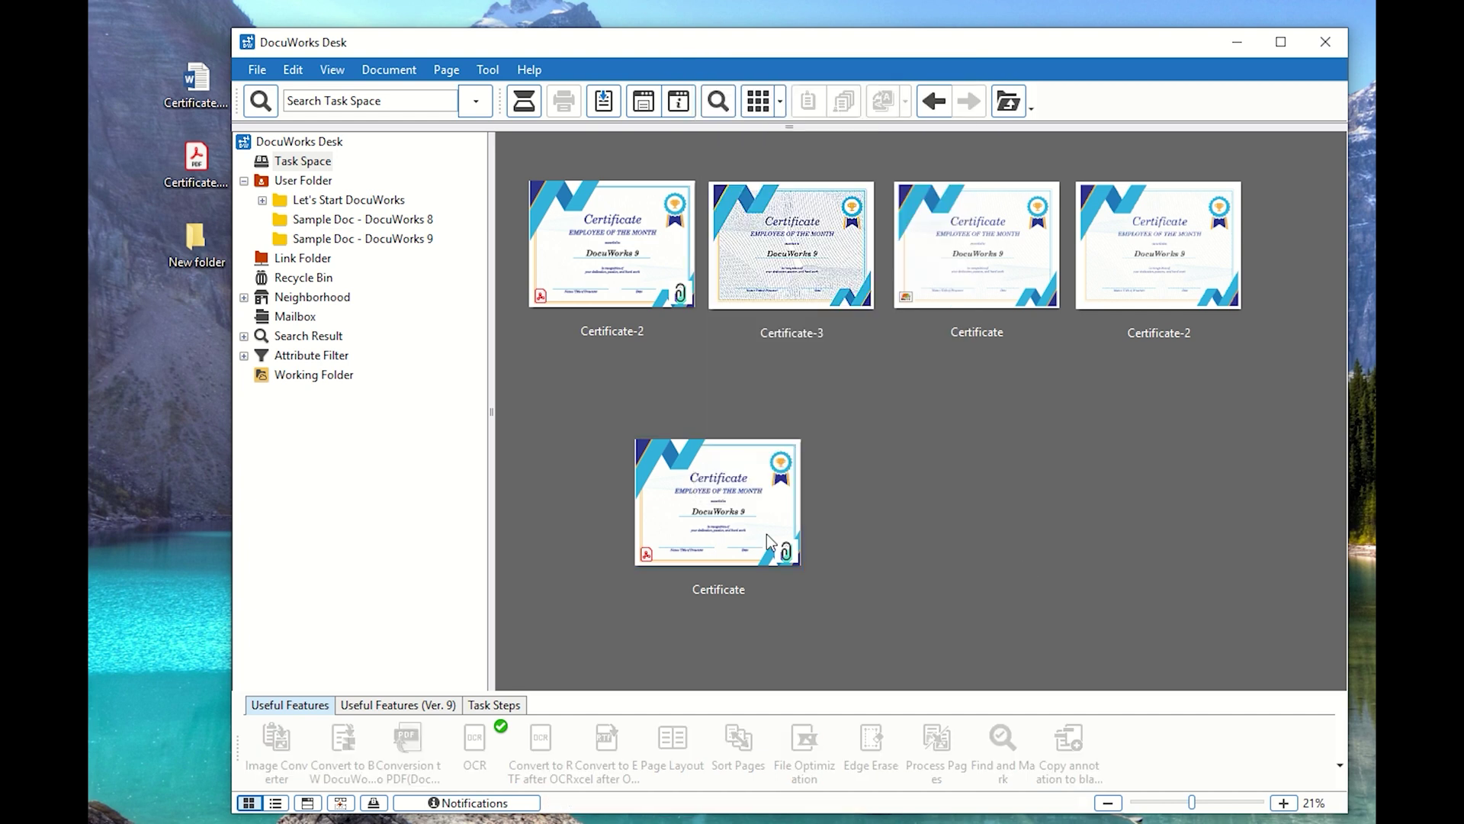
pyautogui.click(736, 520)
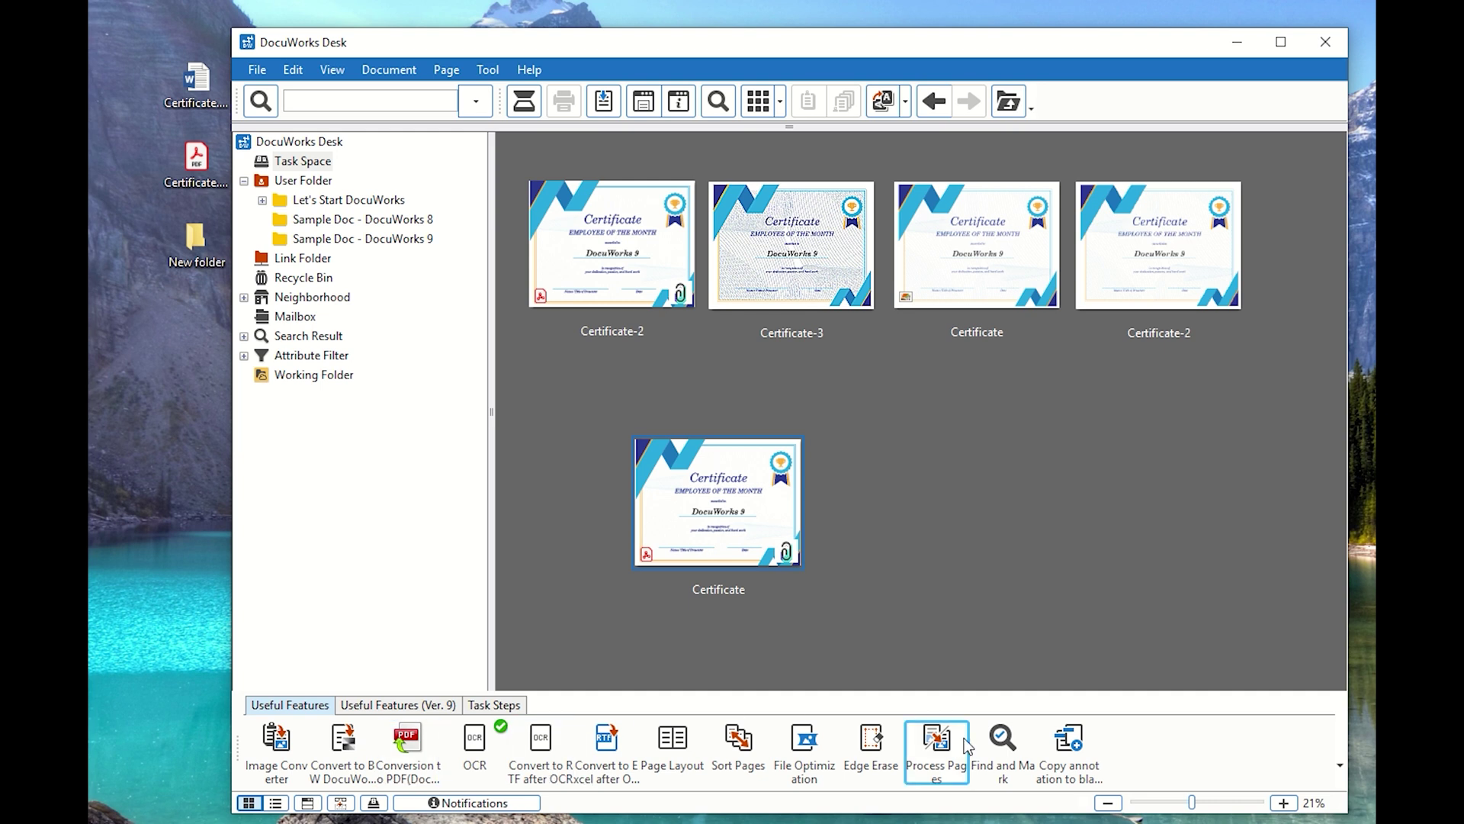
# Through toolbar Customize, drag the Tool category's OCR command onto the Useful Features toolbar.
pyautogui.rightClick(1133, 758)
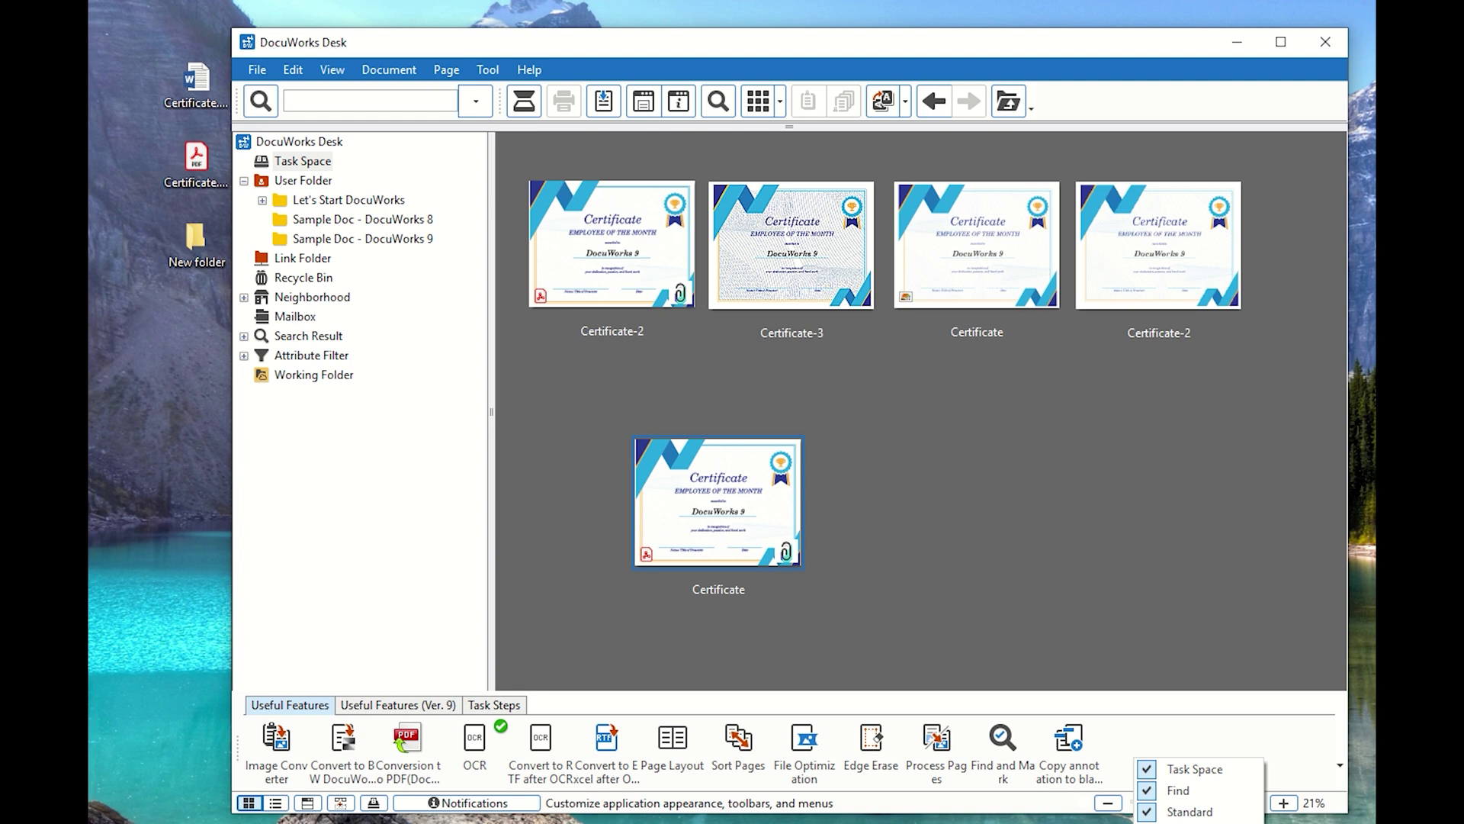
pyautogui.press('Return')
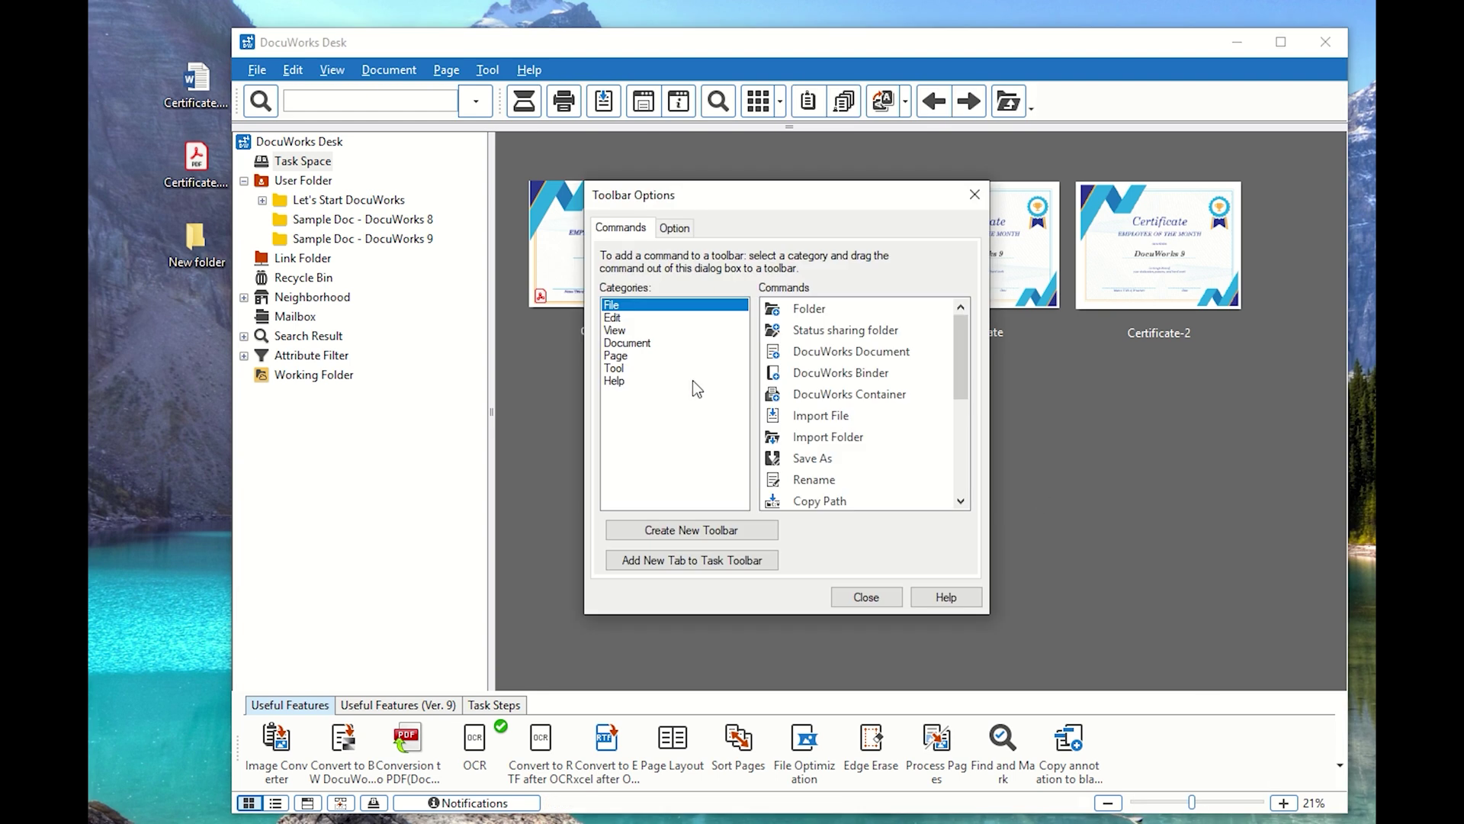
pyautogui.click(615, 369)
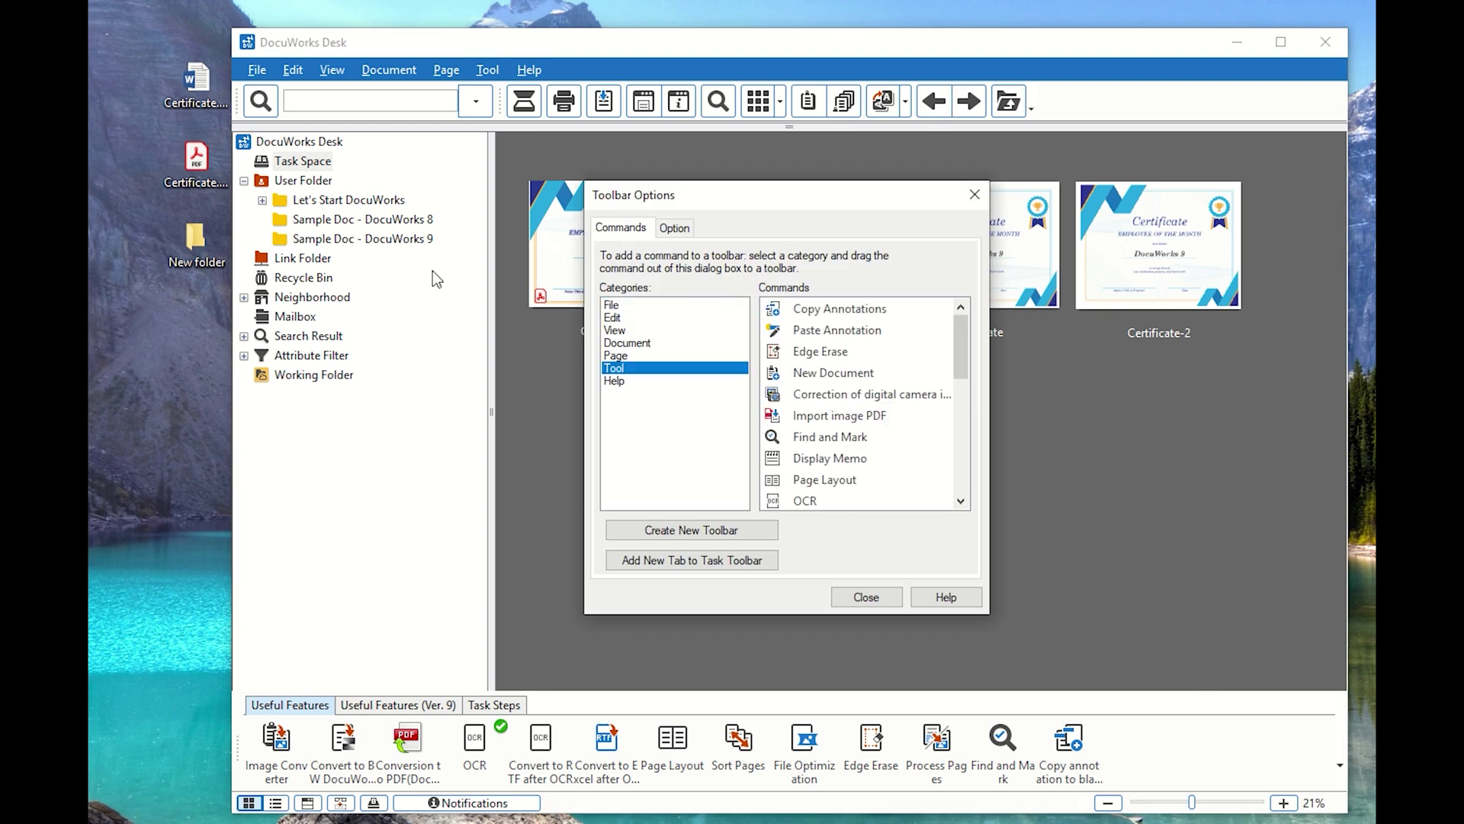
pyautogui.scroll(-5, 885, 438)
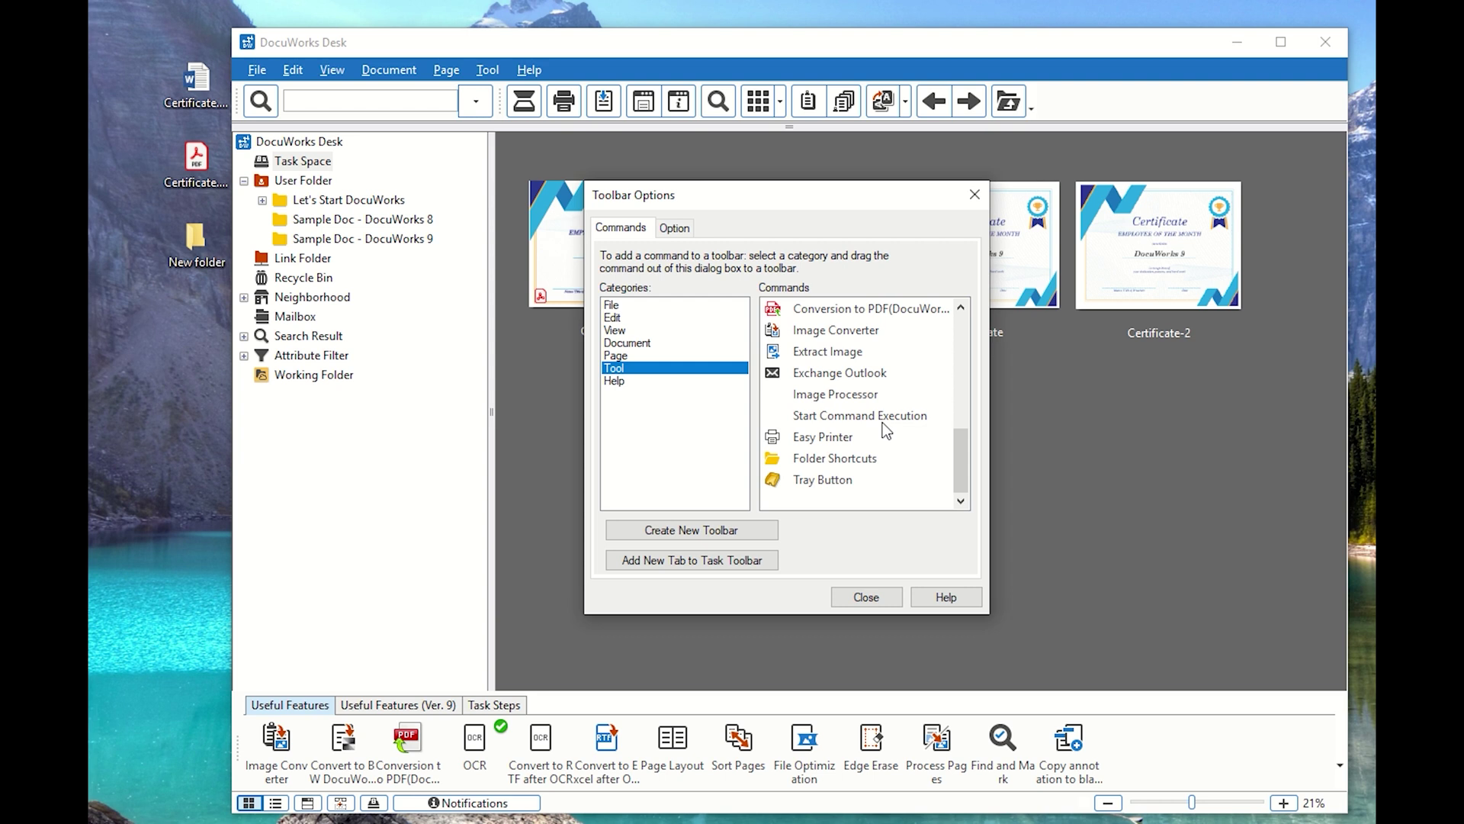
pyautogui.scroll(2, 885, 431)
pyautogui.scroll(3, 885, 432)
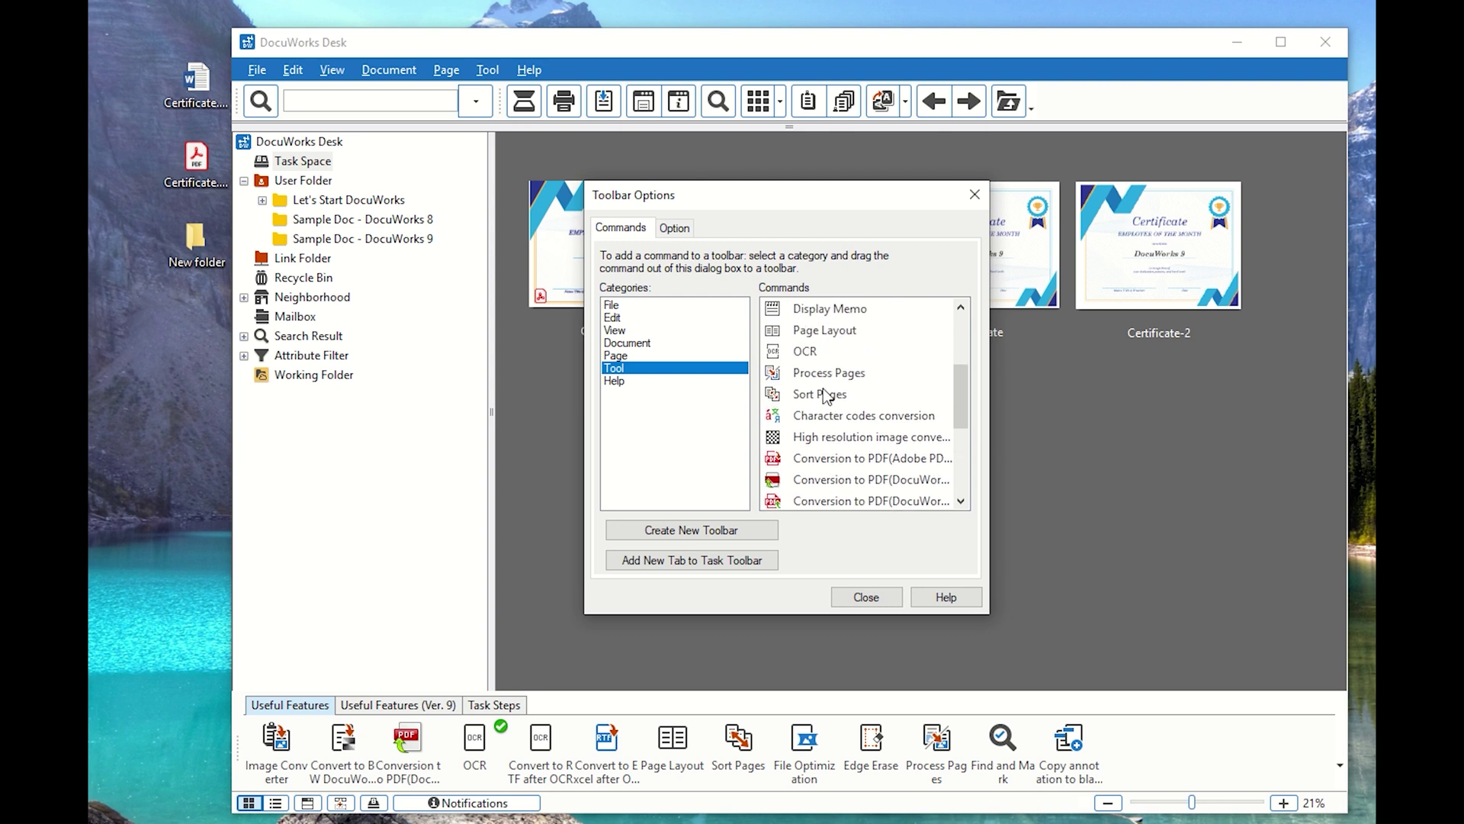
pyautogui.click(814, 418)
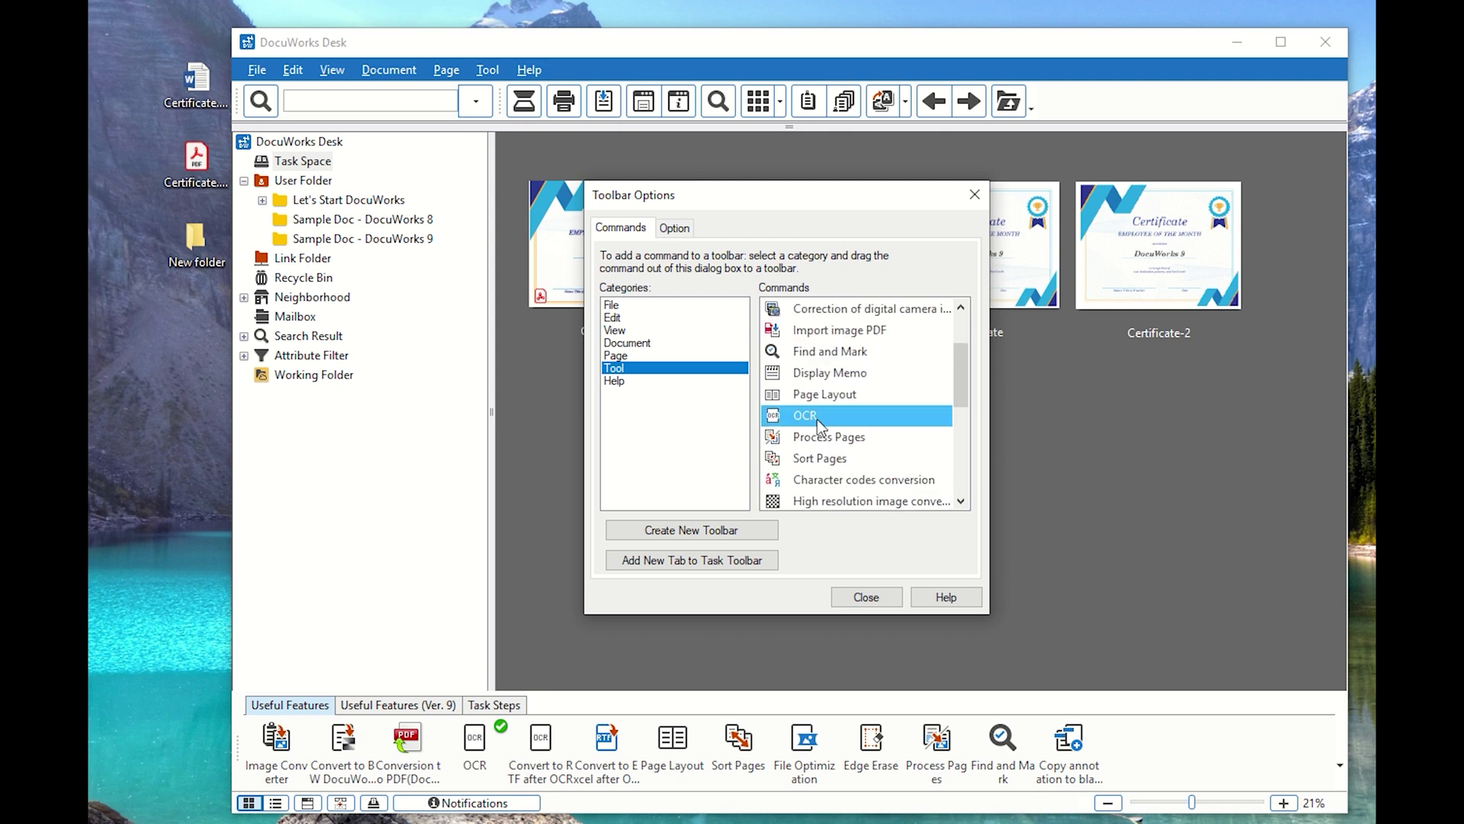
pyautogui.moveTo(817, 419); pyautogui.dragTo(1146, 769)
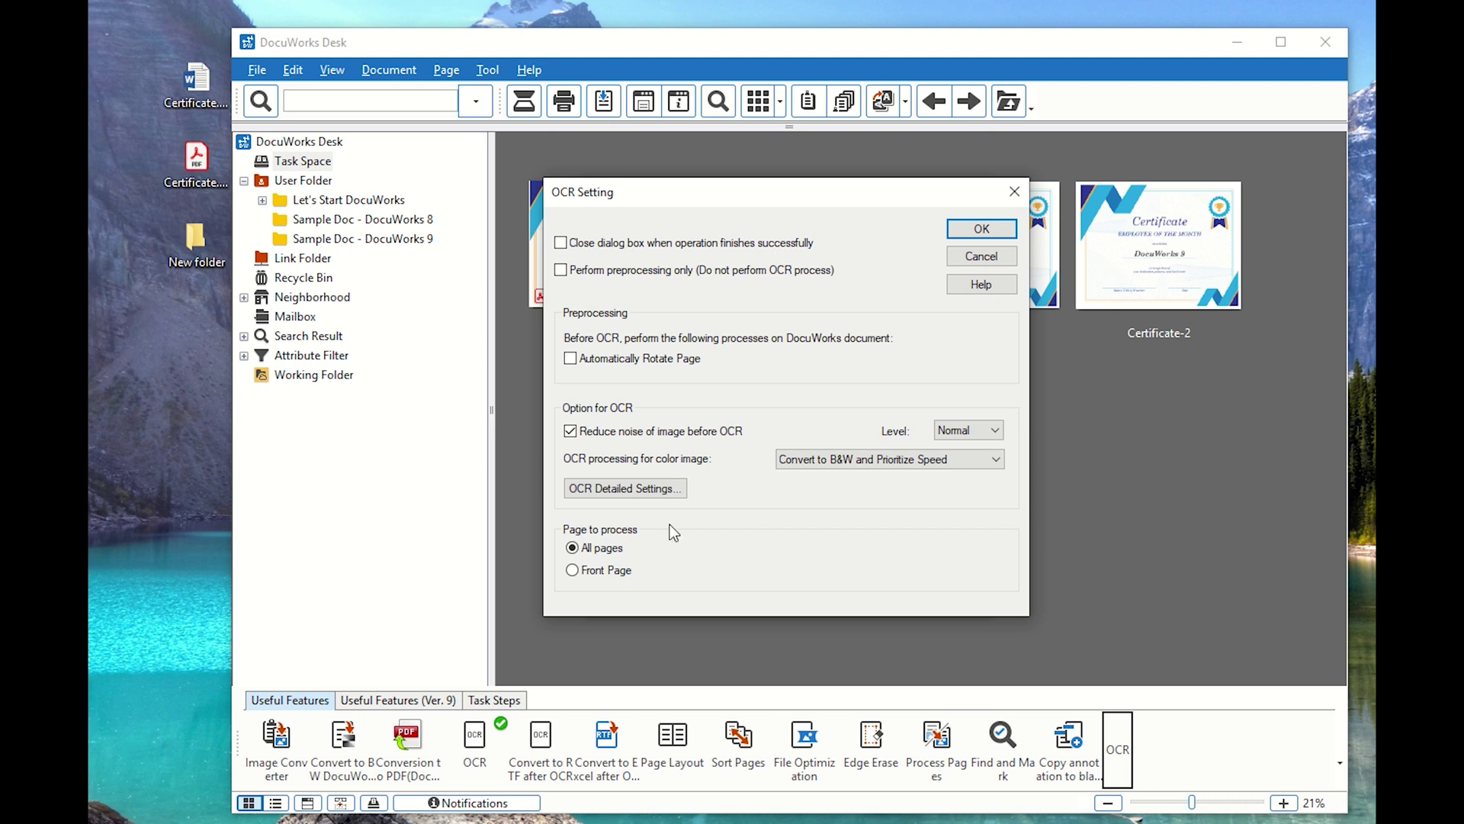
# In the OCR Detailed Settings, turn on Output to File as Excel (*.xlsx).
pyautogui.click(661, 492)
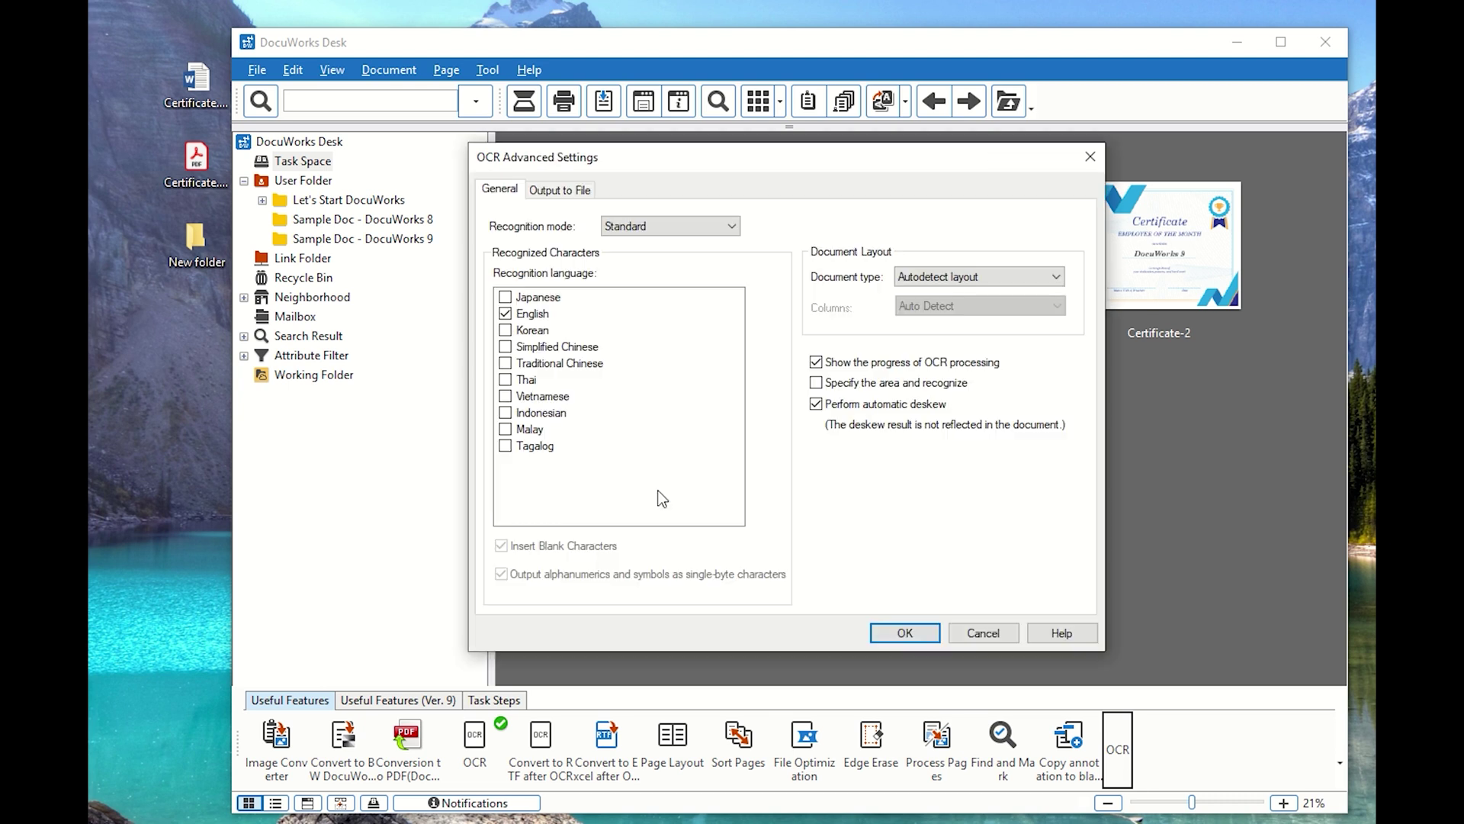
pyautogui.click(558, 192)
pyautogui.click(510, 223)
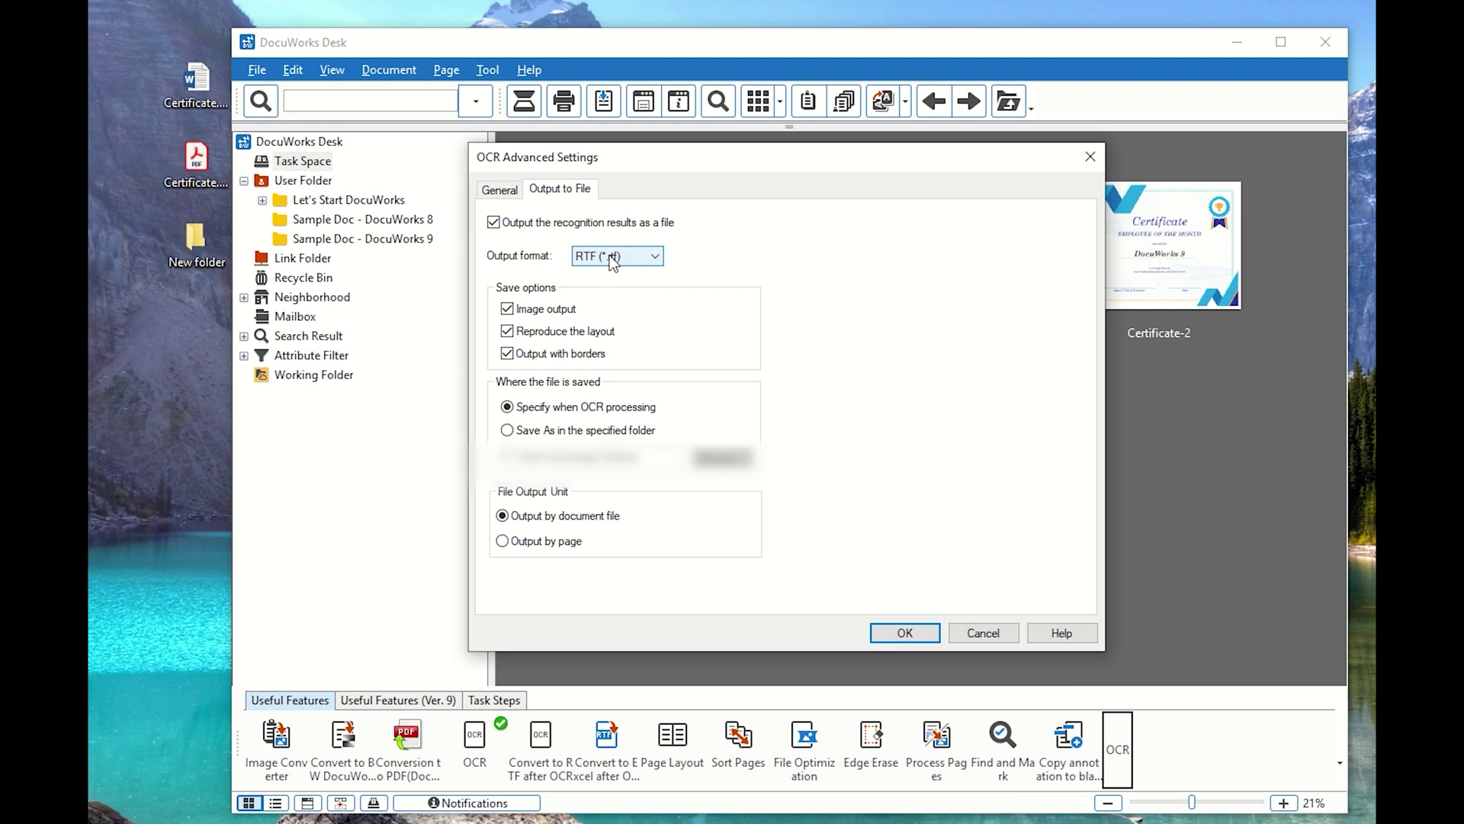
pyautogui.click(614, 258)
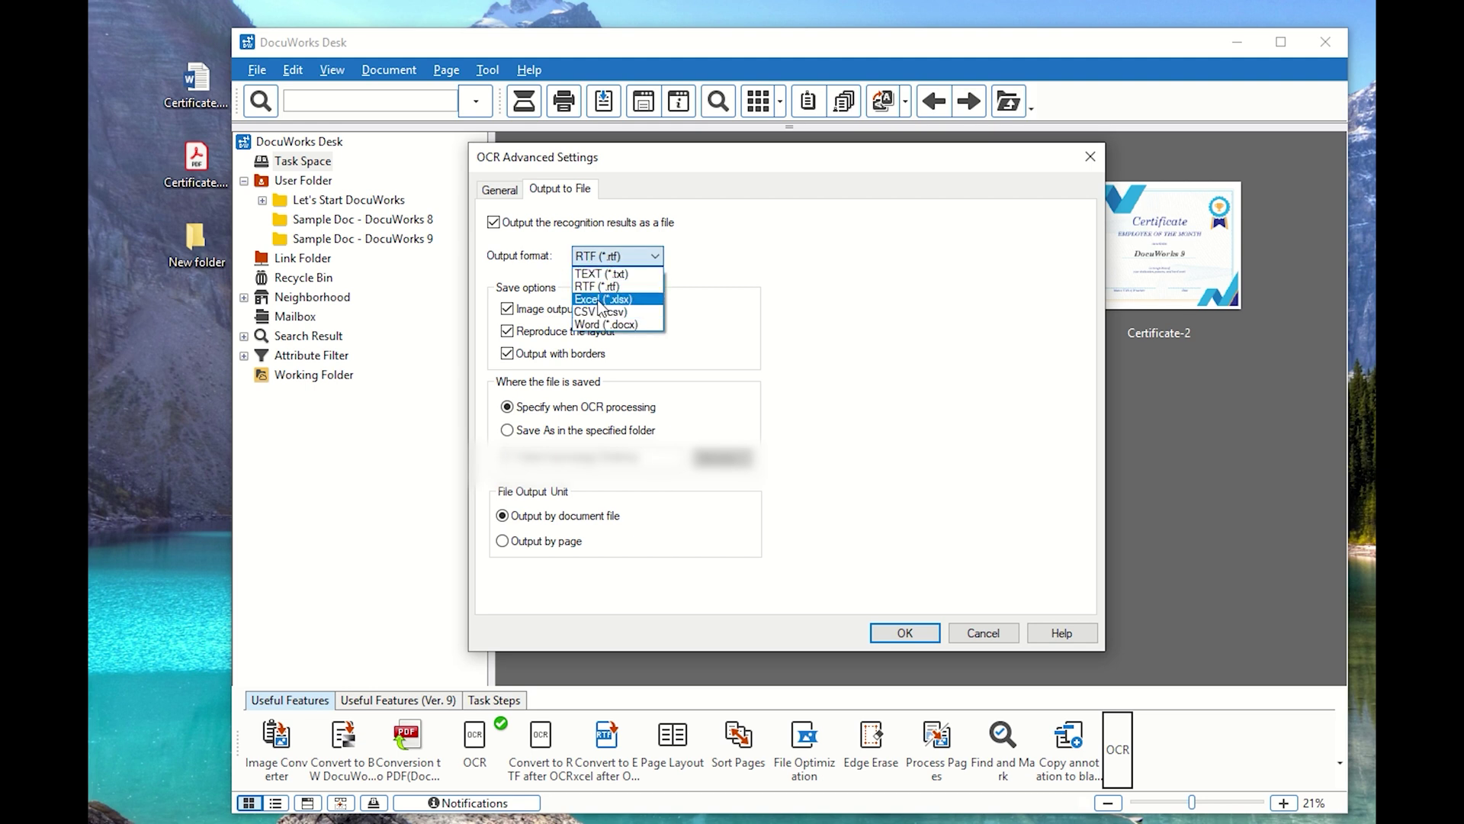
pyautogui.click(601, 302)
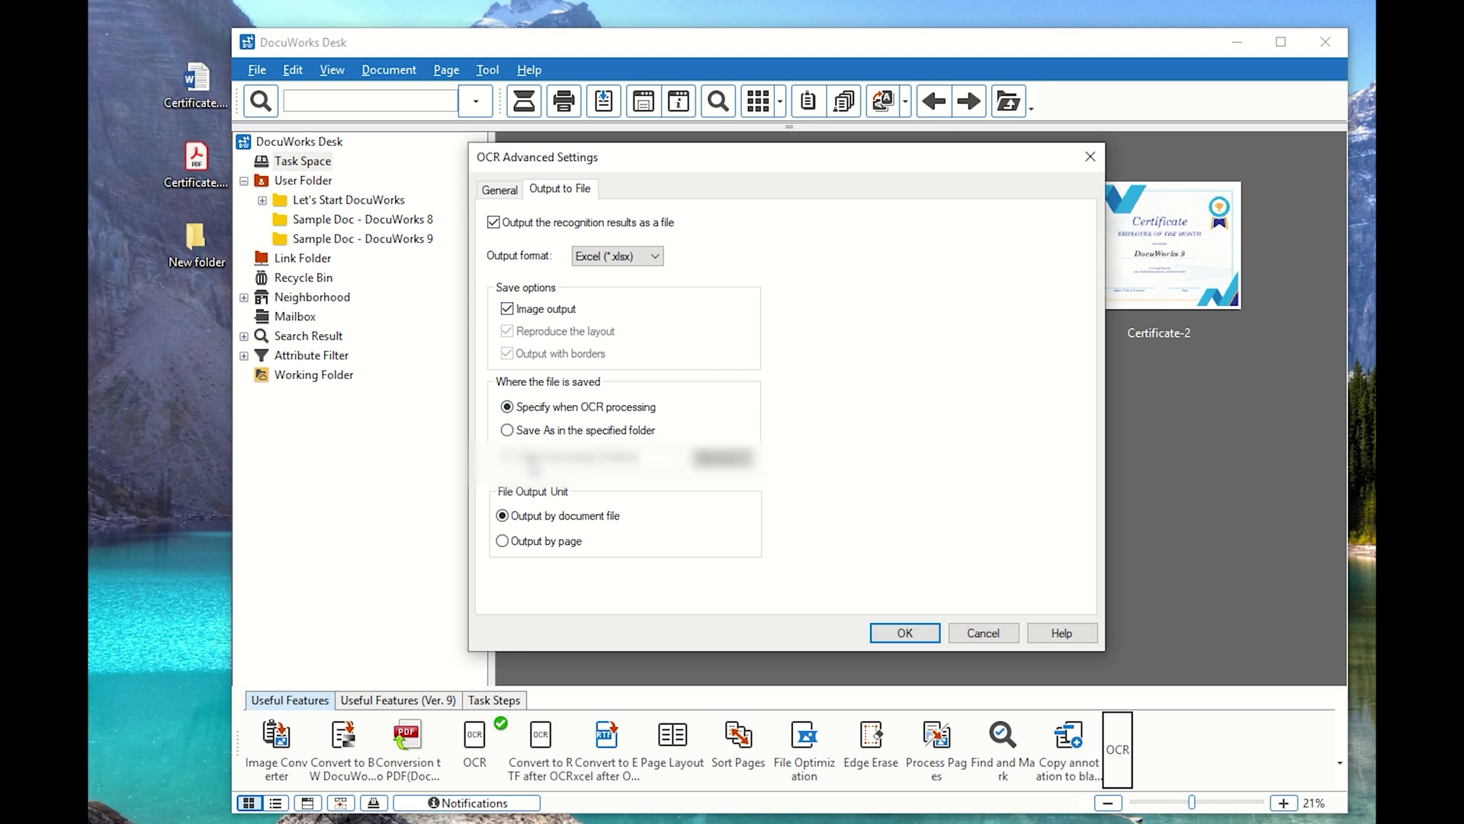
pyautogui.click(499, 190)
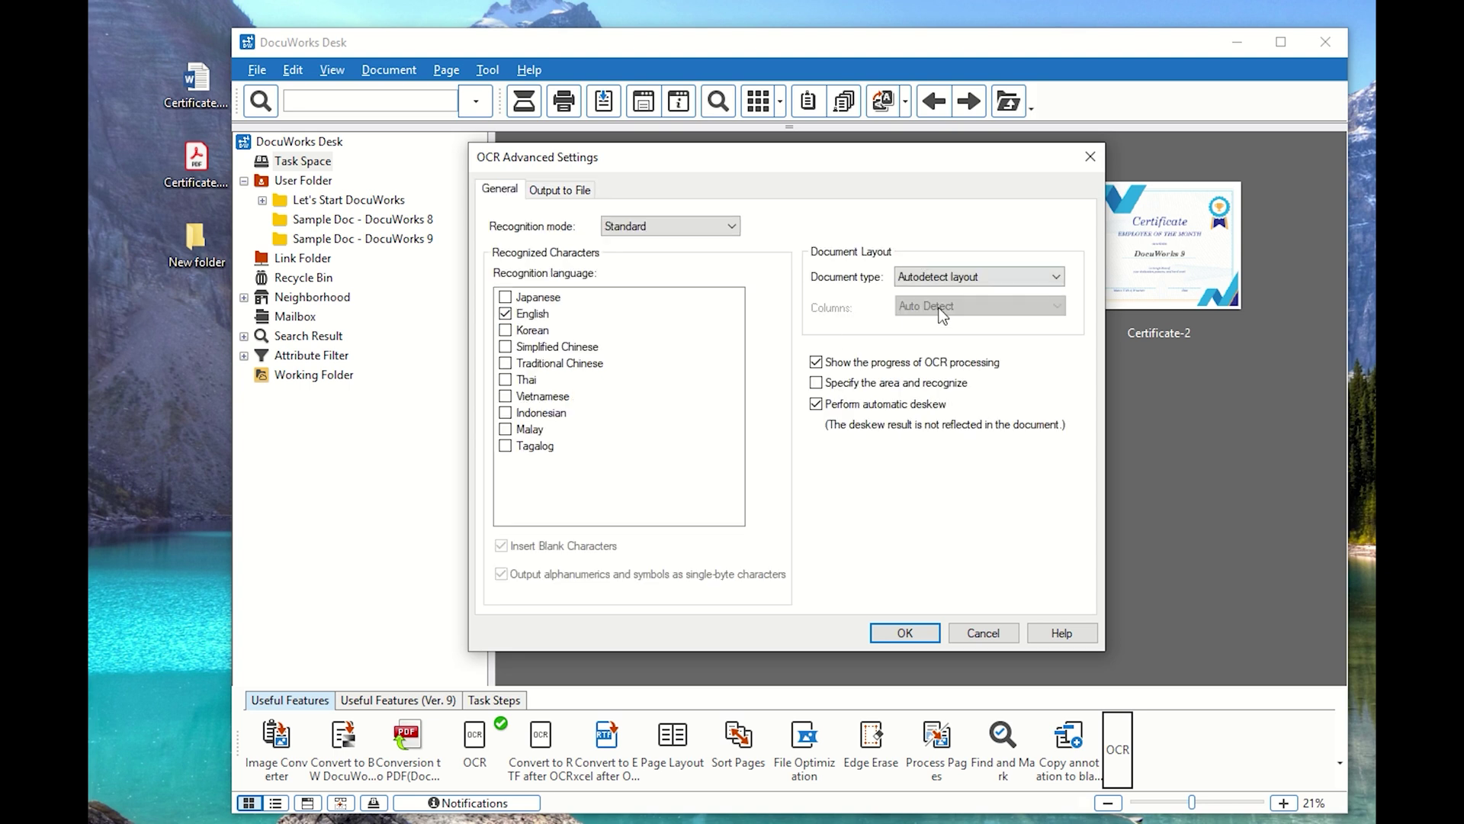
pyautogui.click(915, 633)
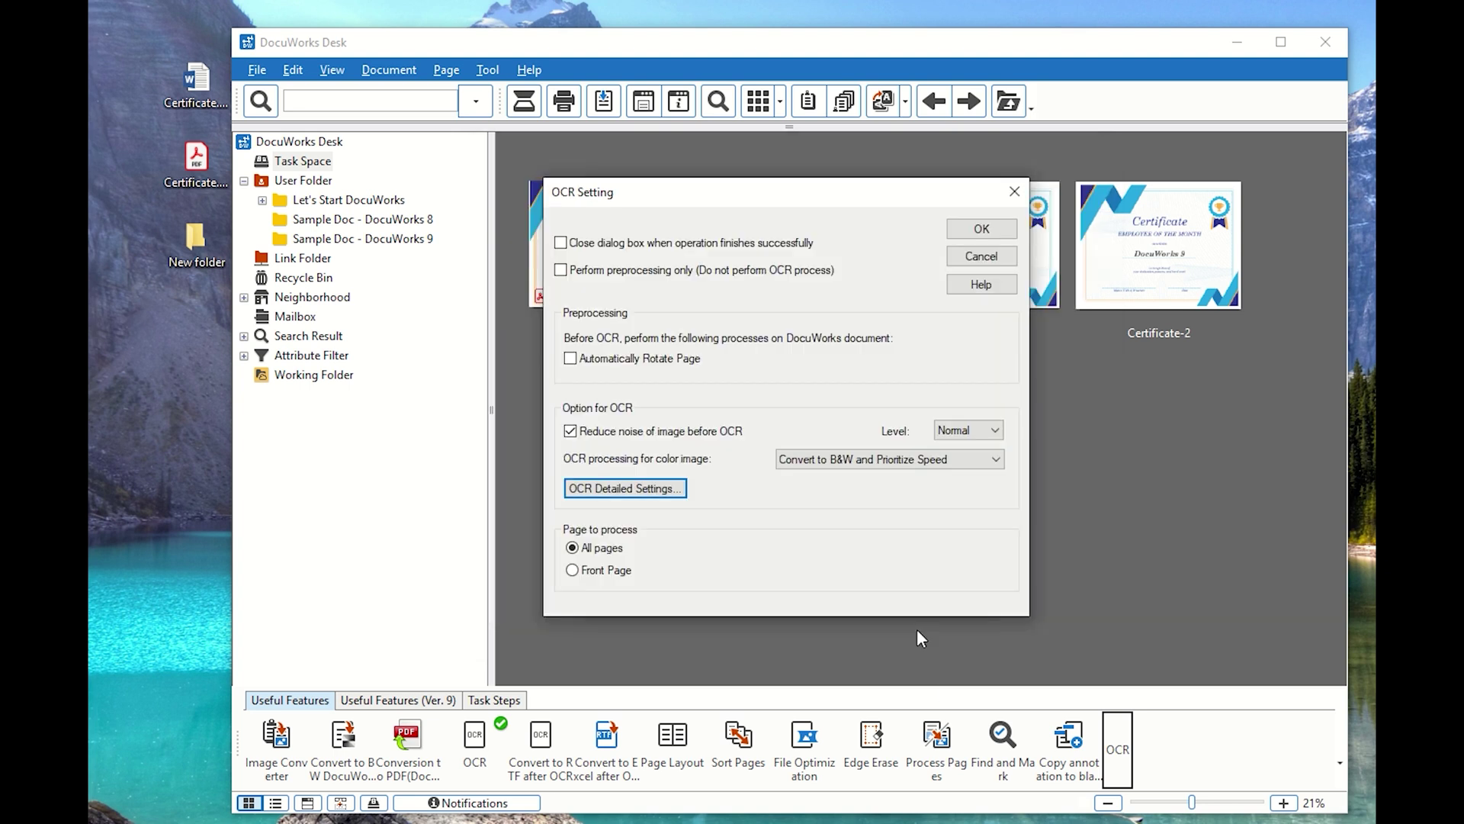
# Set colour images to Perform OCR Processing In Color and confirm the new OCR command.
pyautogui.click(818, 459)
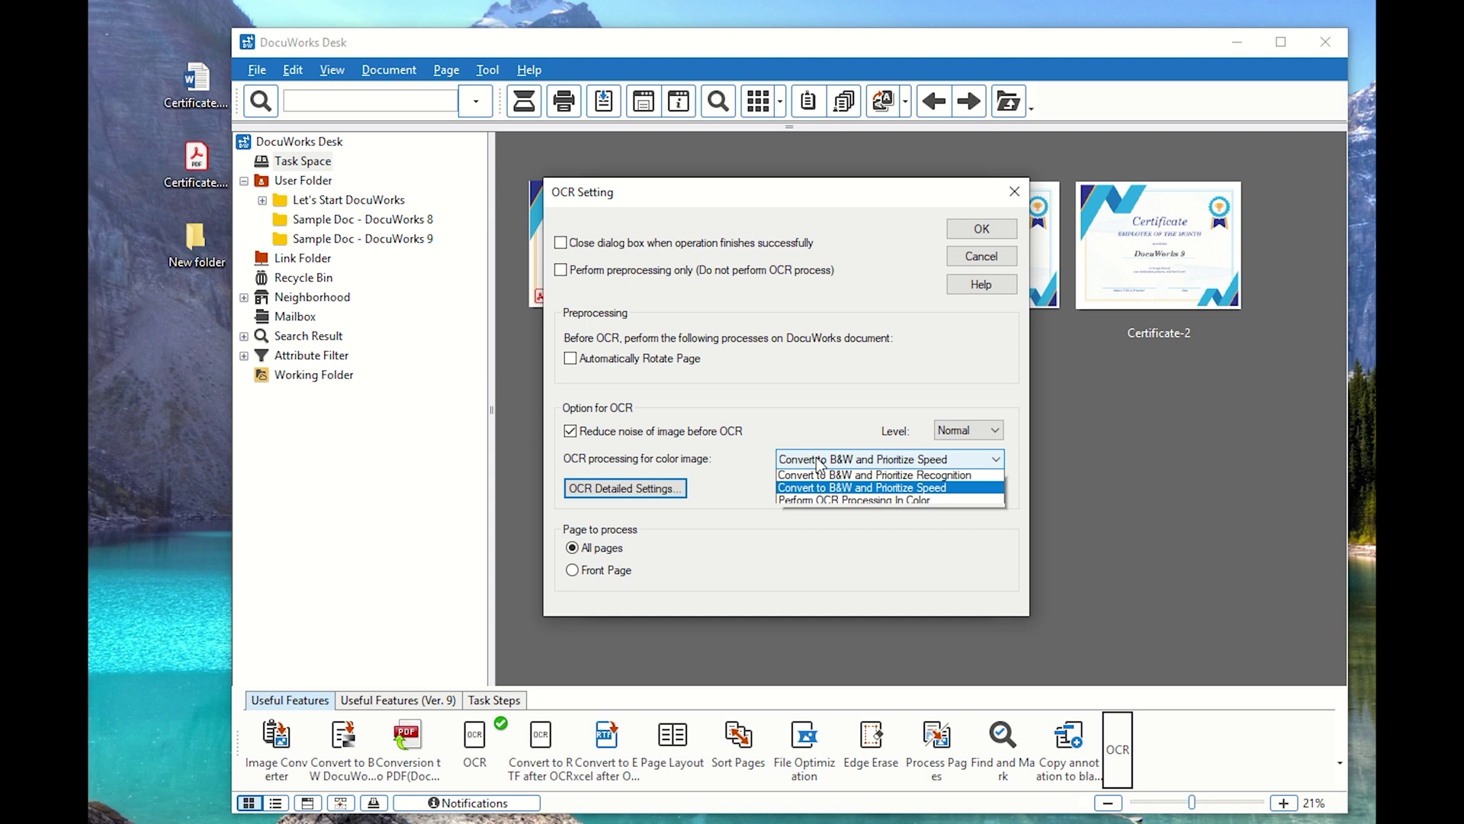
pyautogui.click(821, 501)
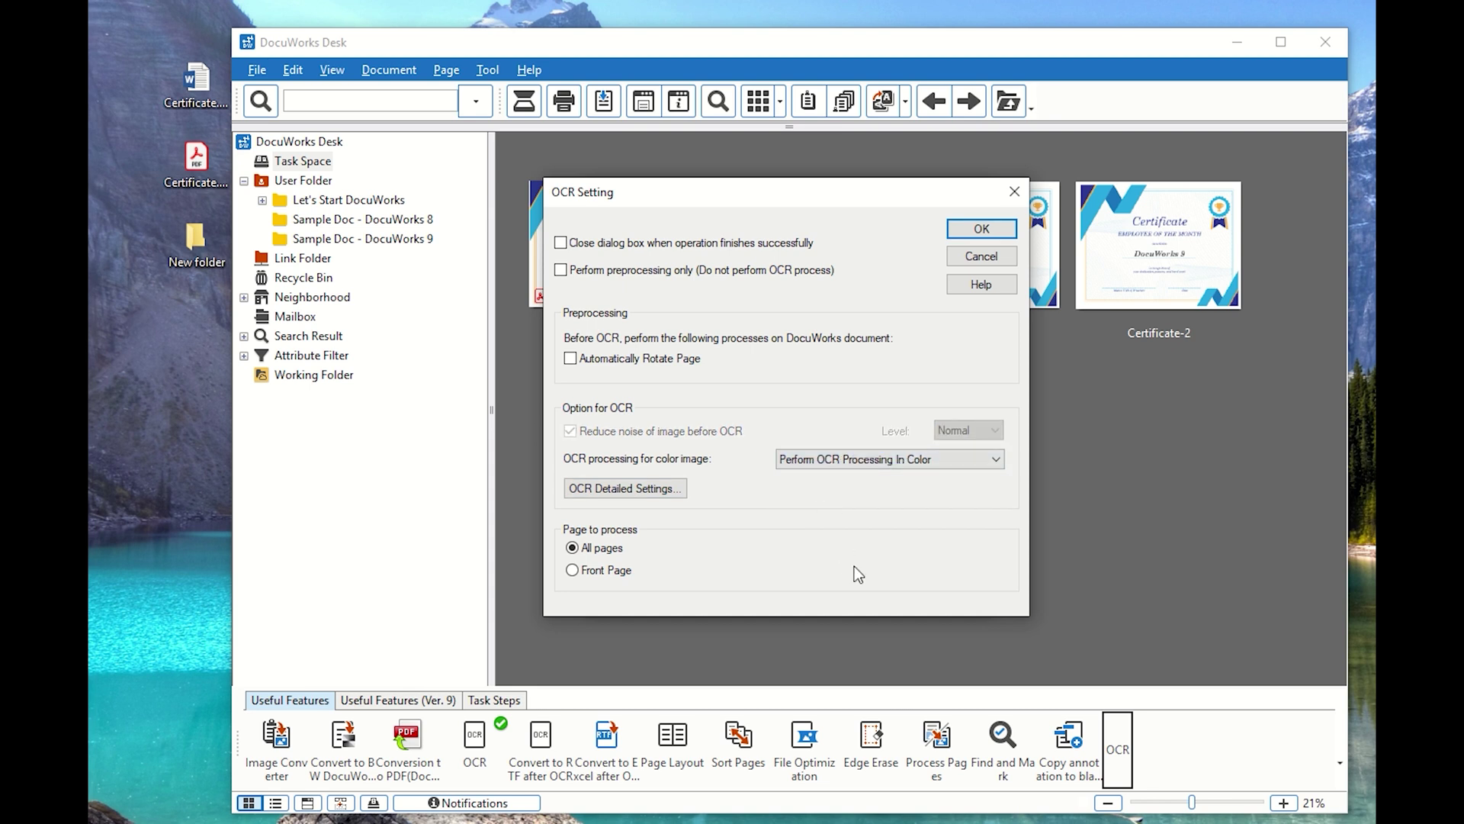
pyautogui.click(981, 229)
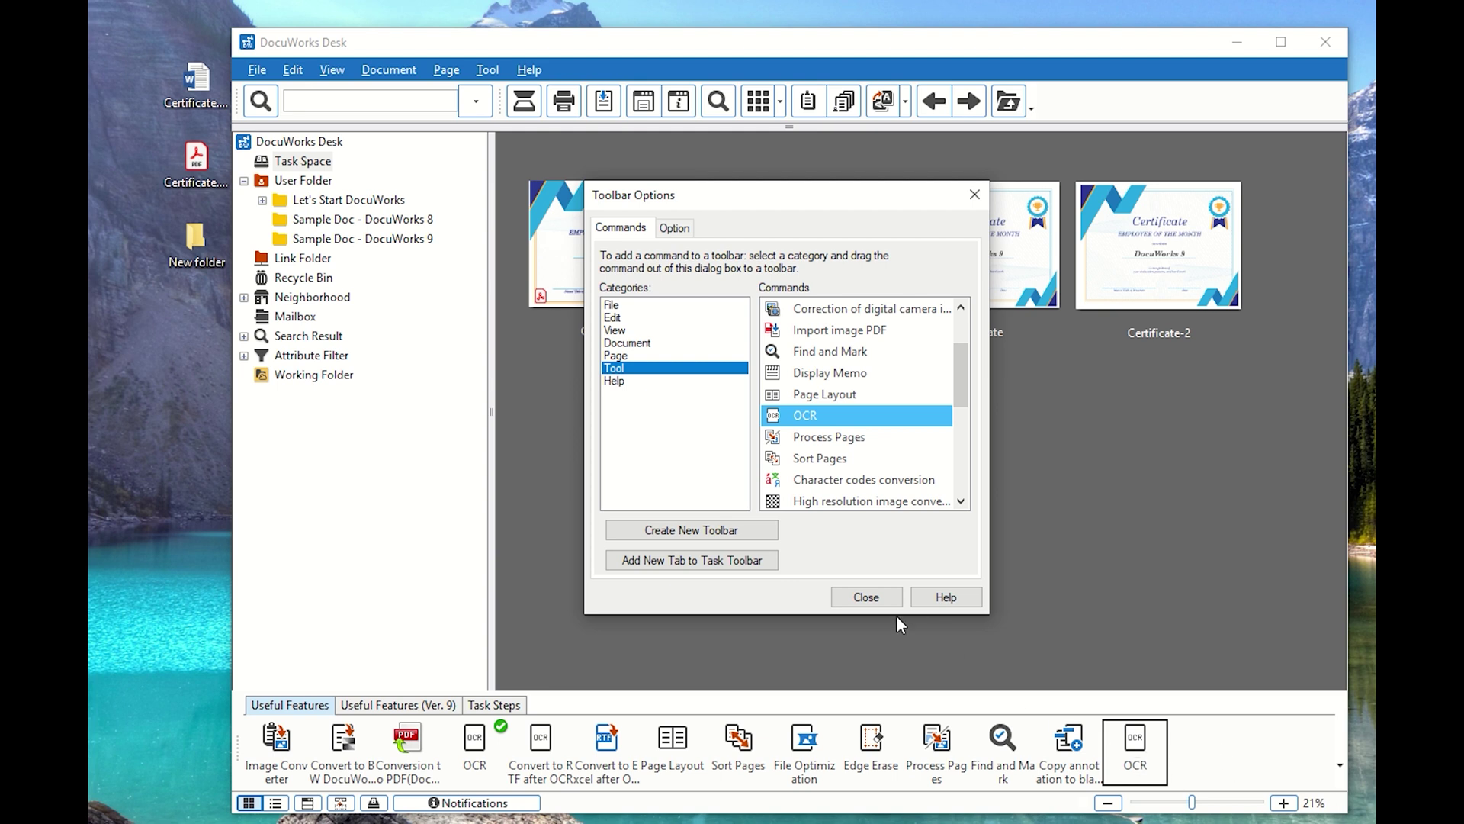
# Close Toolbar Options, run the new OCR button, and close the reports that the PDF can't open.
pyautogui.click(865, 598)
pyautogui.click(1136, 751)
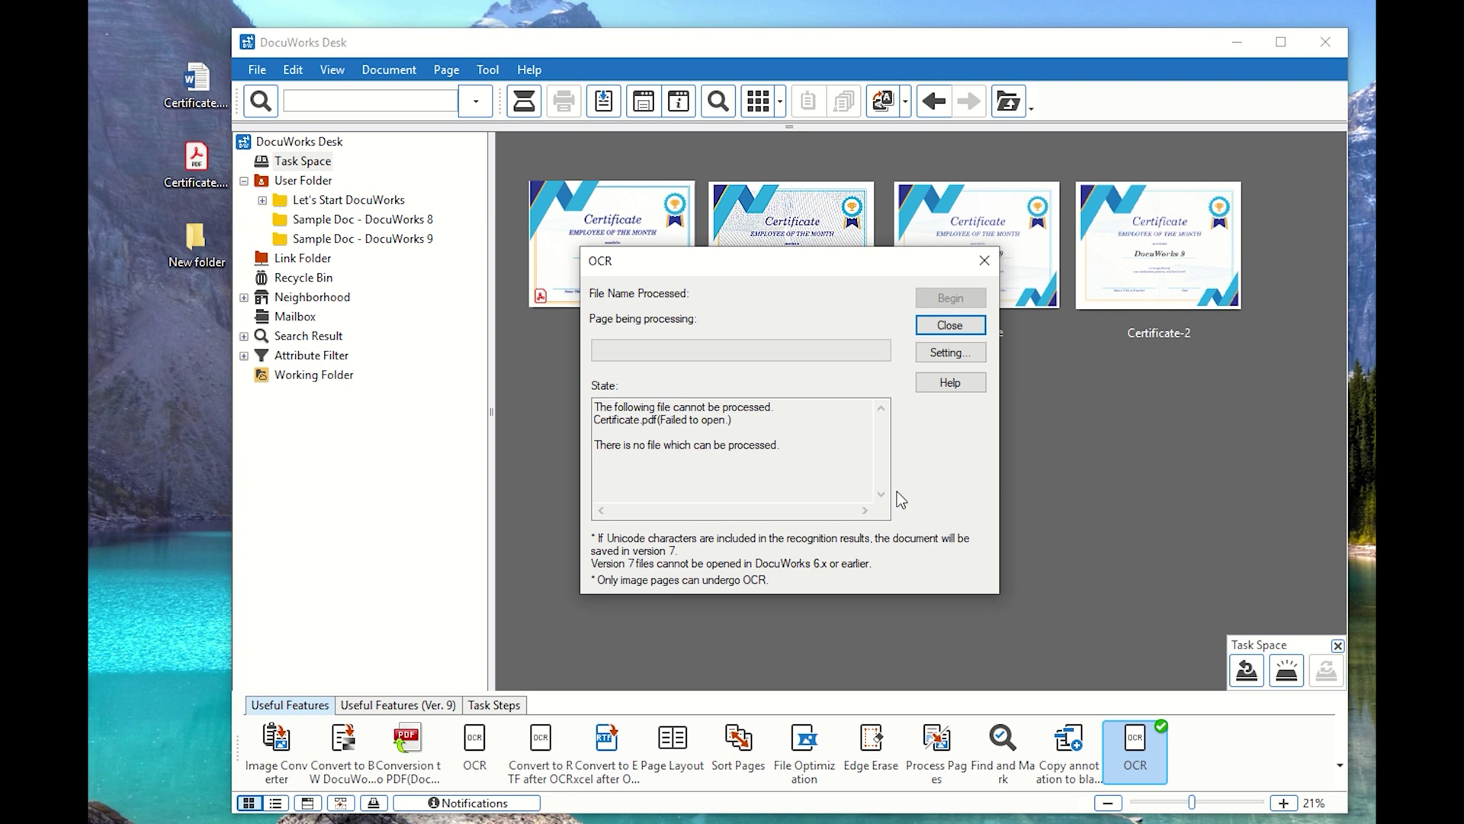
pyautogui.click(946, 328)
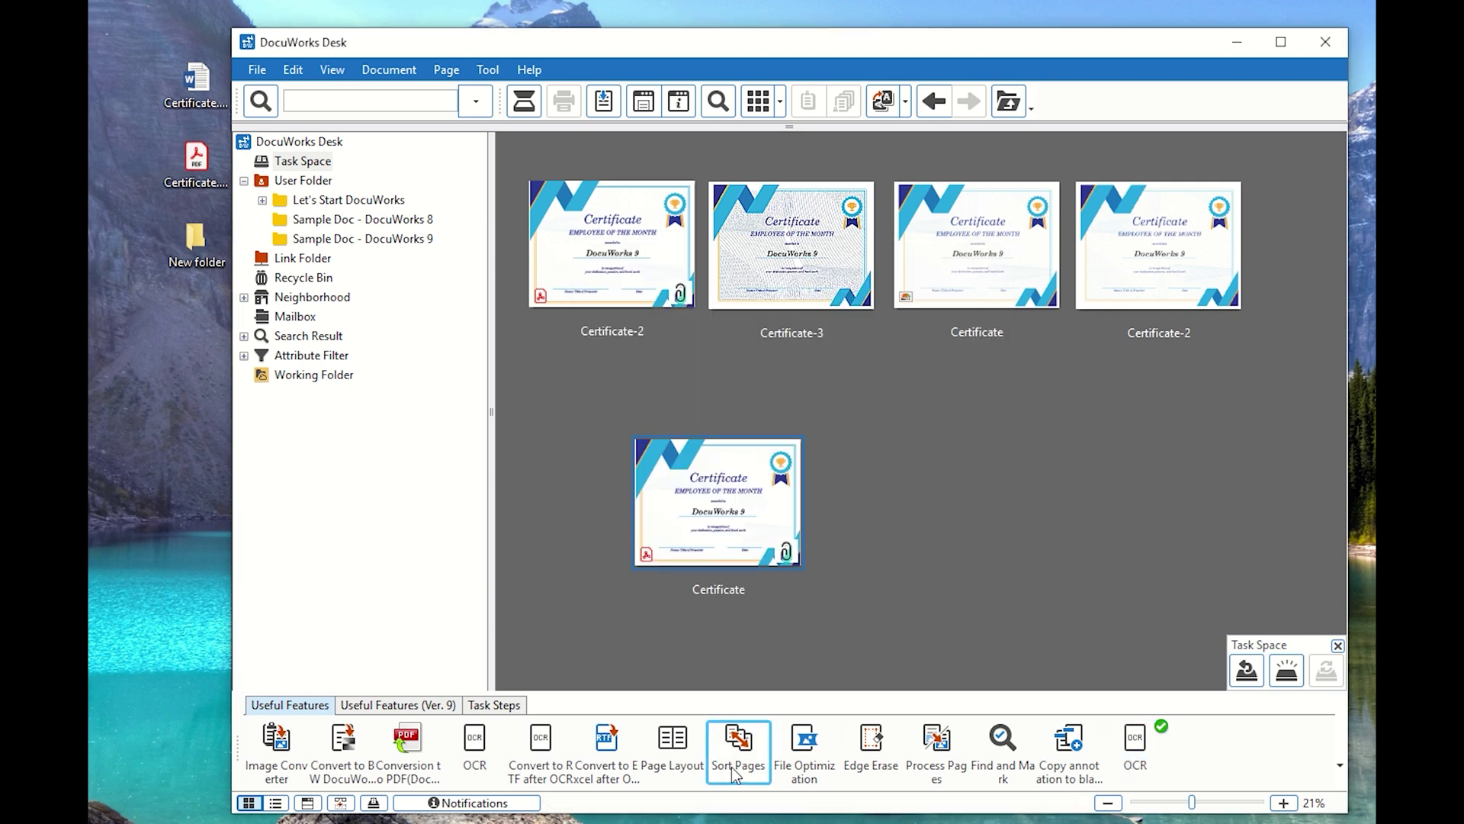
pyautogui.click(483, 756)
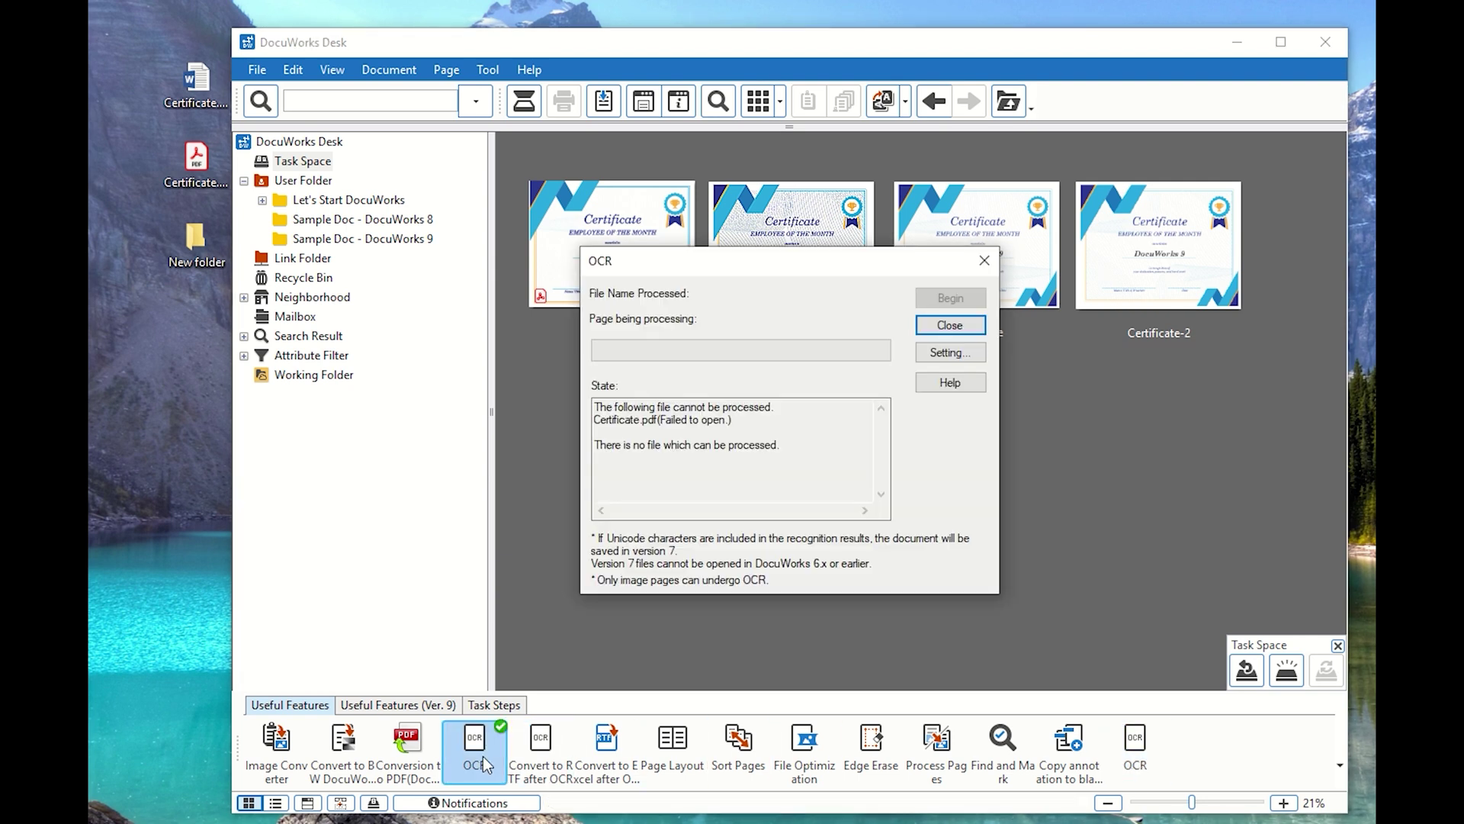
pyautogui.click(959, 322)
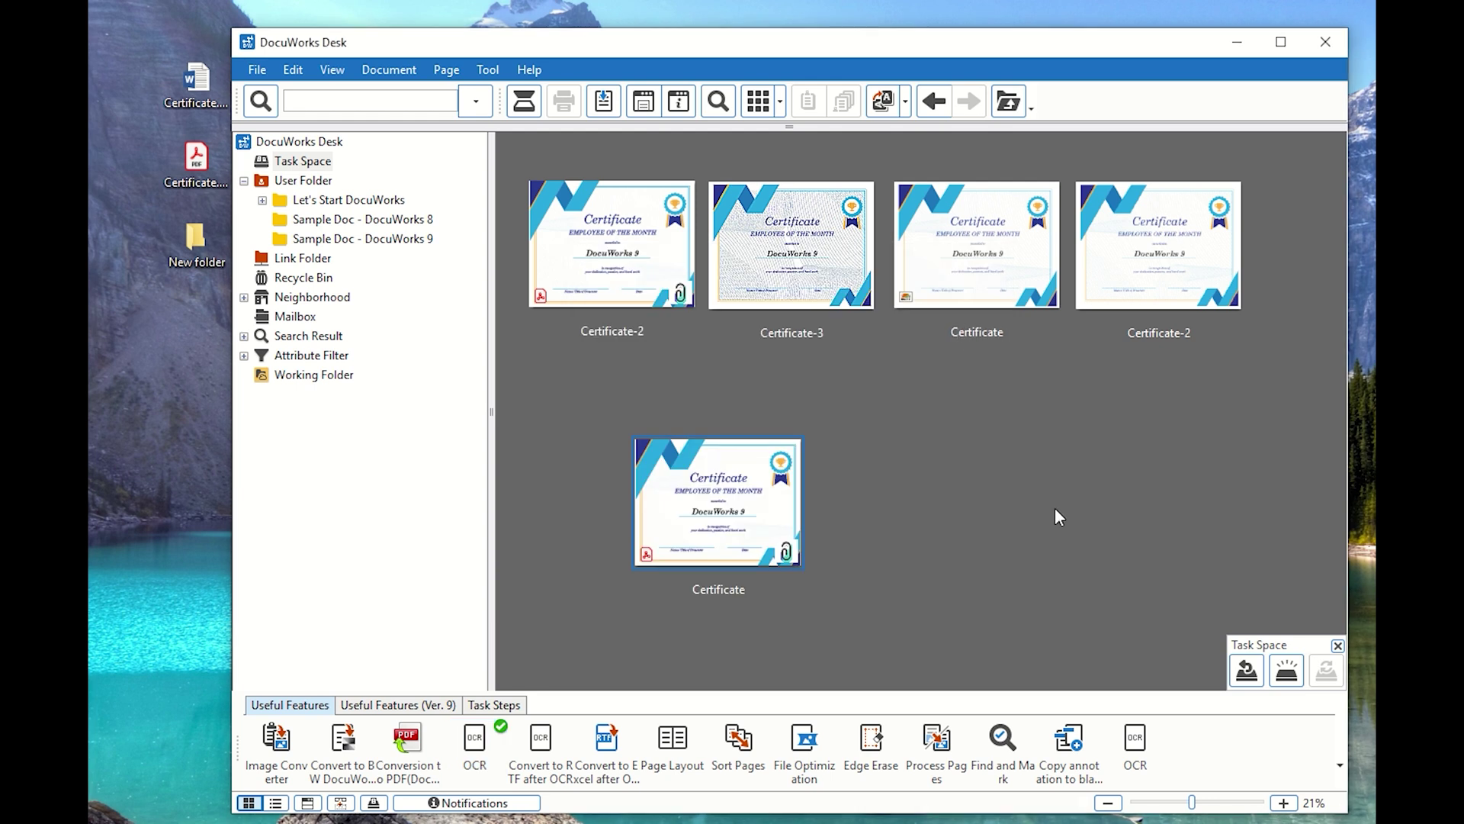
# Change the last OCR toolbar button's icon to the XLSX icon (icon 8) via Change Icon.
pyautogui.rightClick(1151, 758)
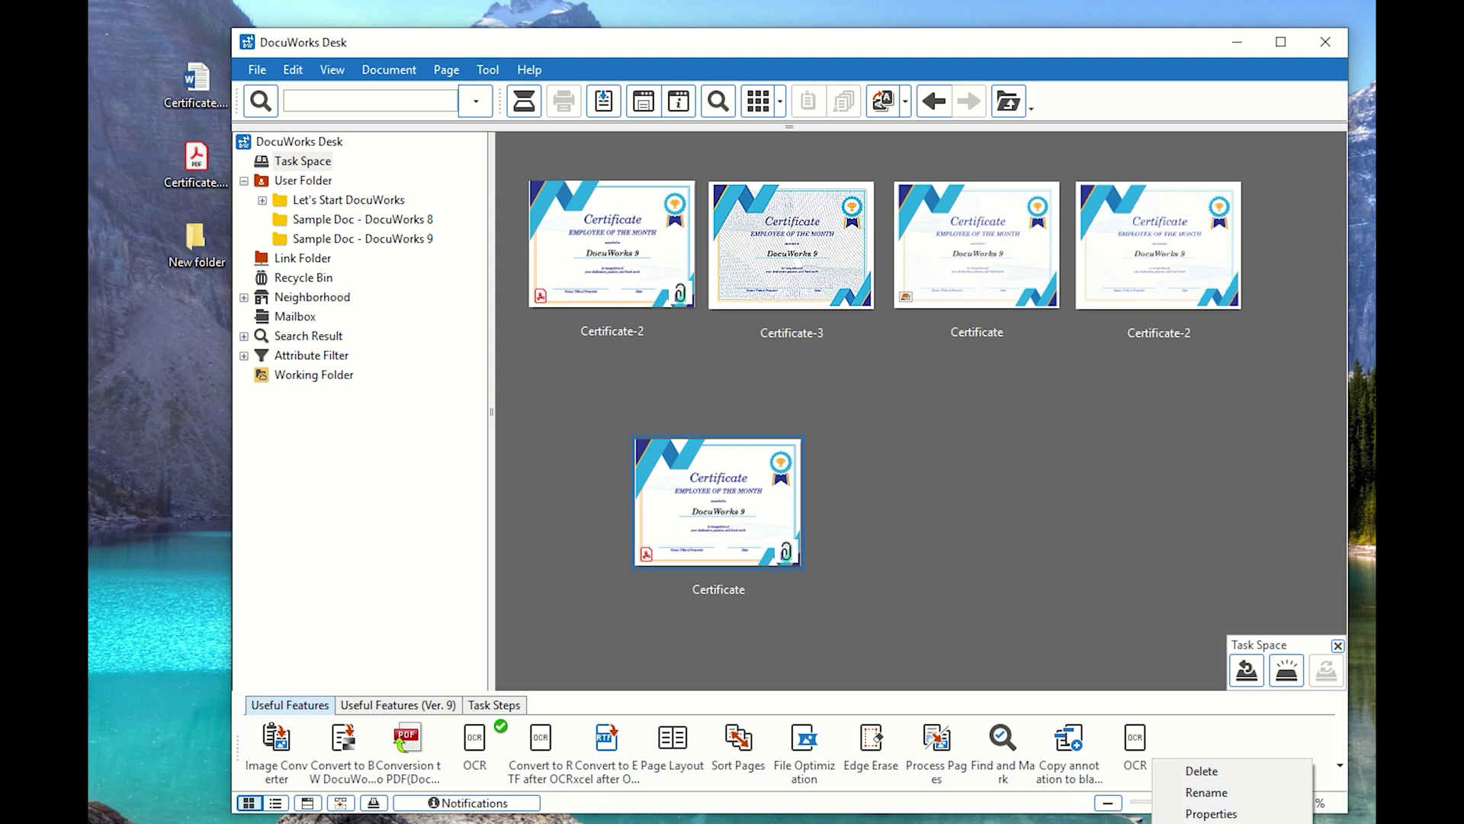
pyautogui.click(1211, 813)
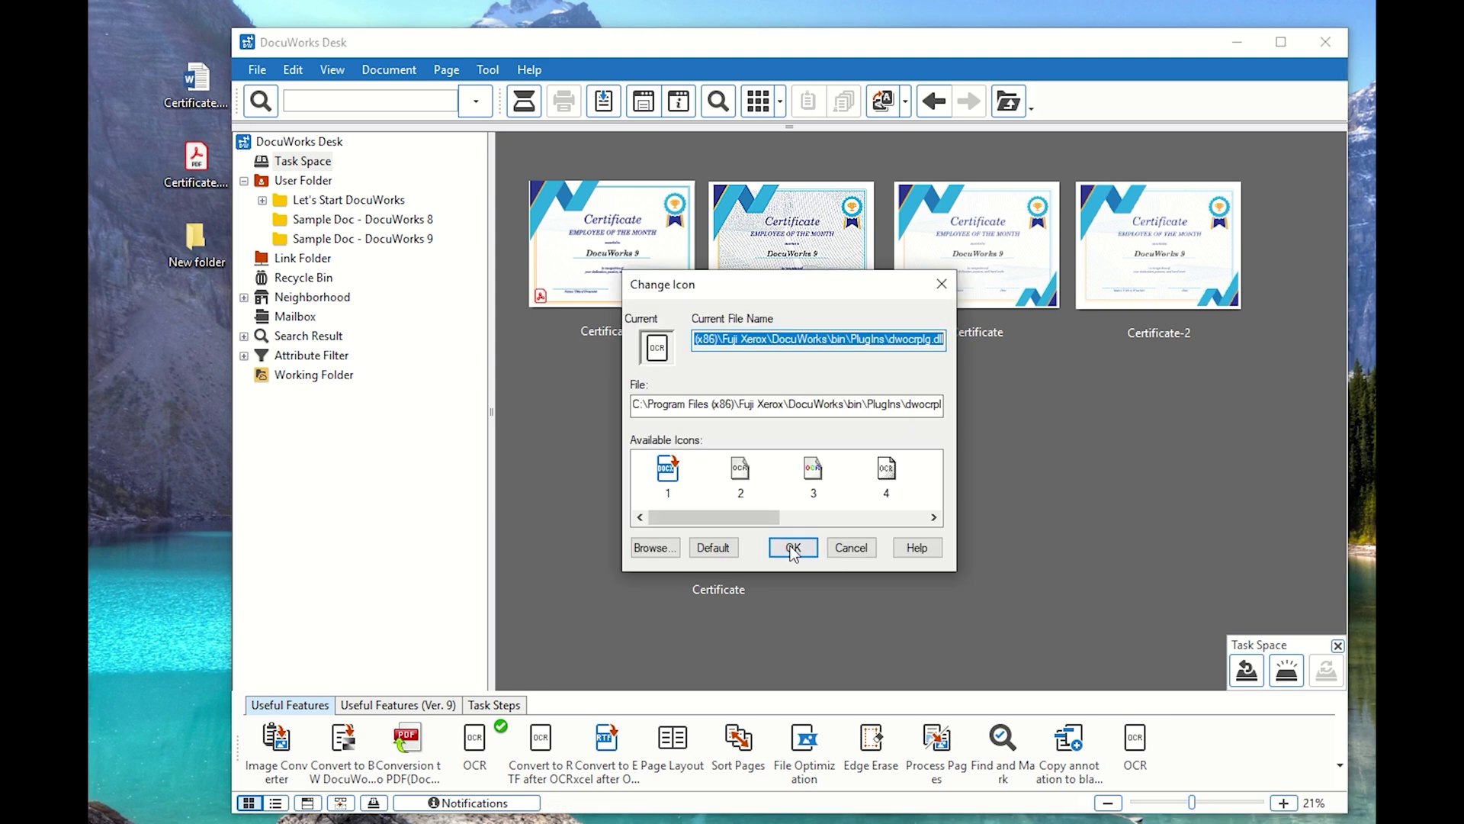
pyautogui.moveTo(749, 515); pyautogui.dragTo(876, 529)
pyautogui.click(877, 473)
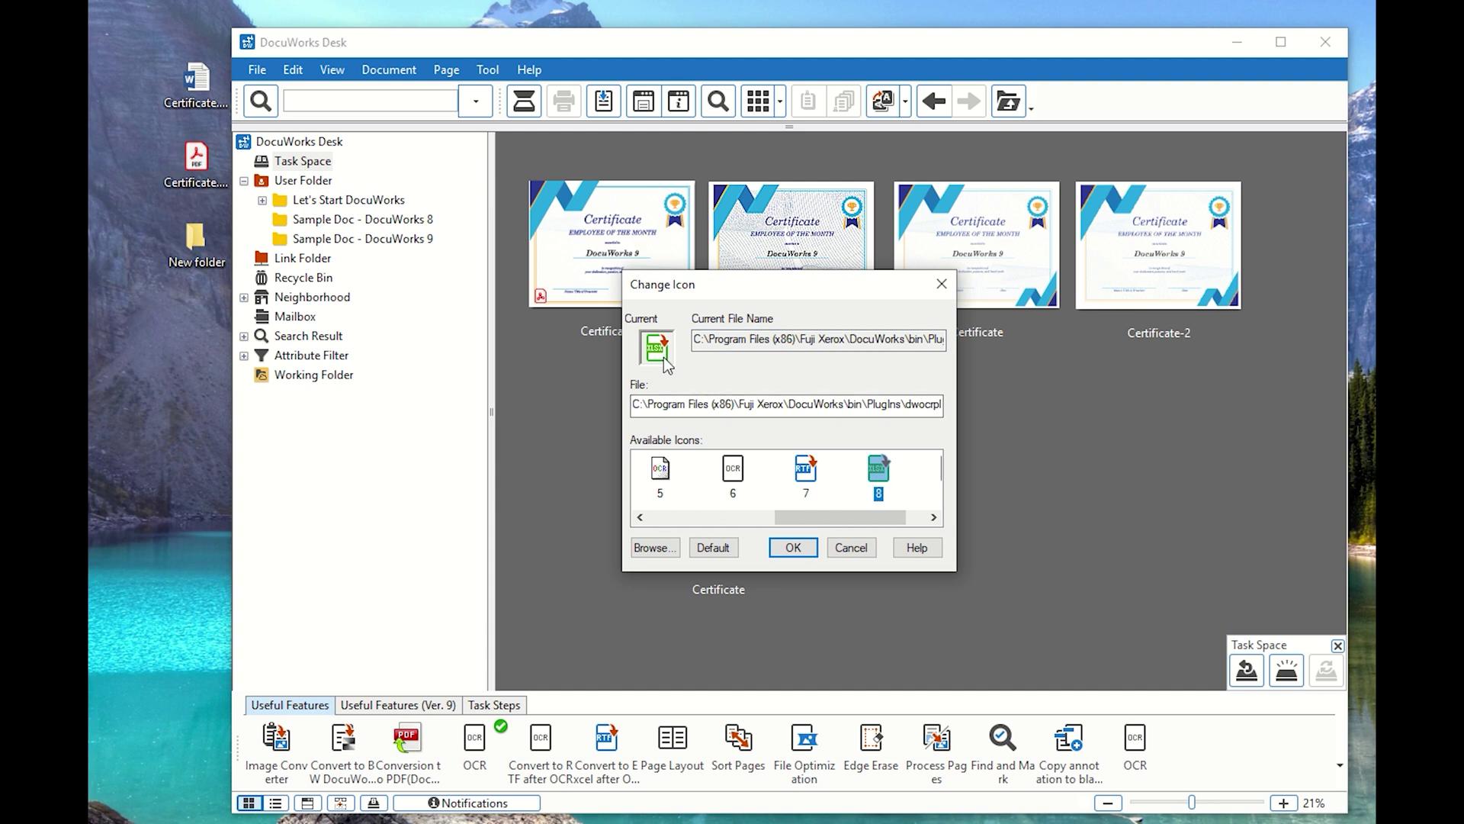
pyautogui.click(809, 543)
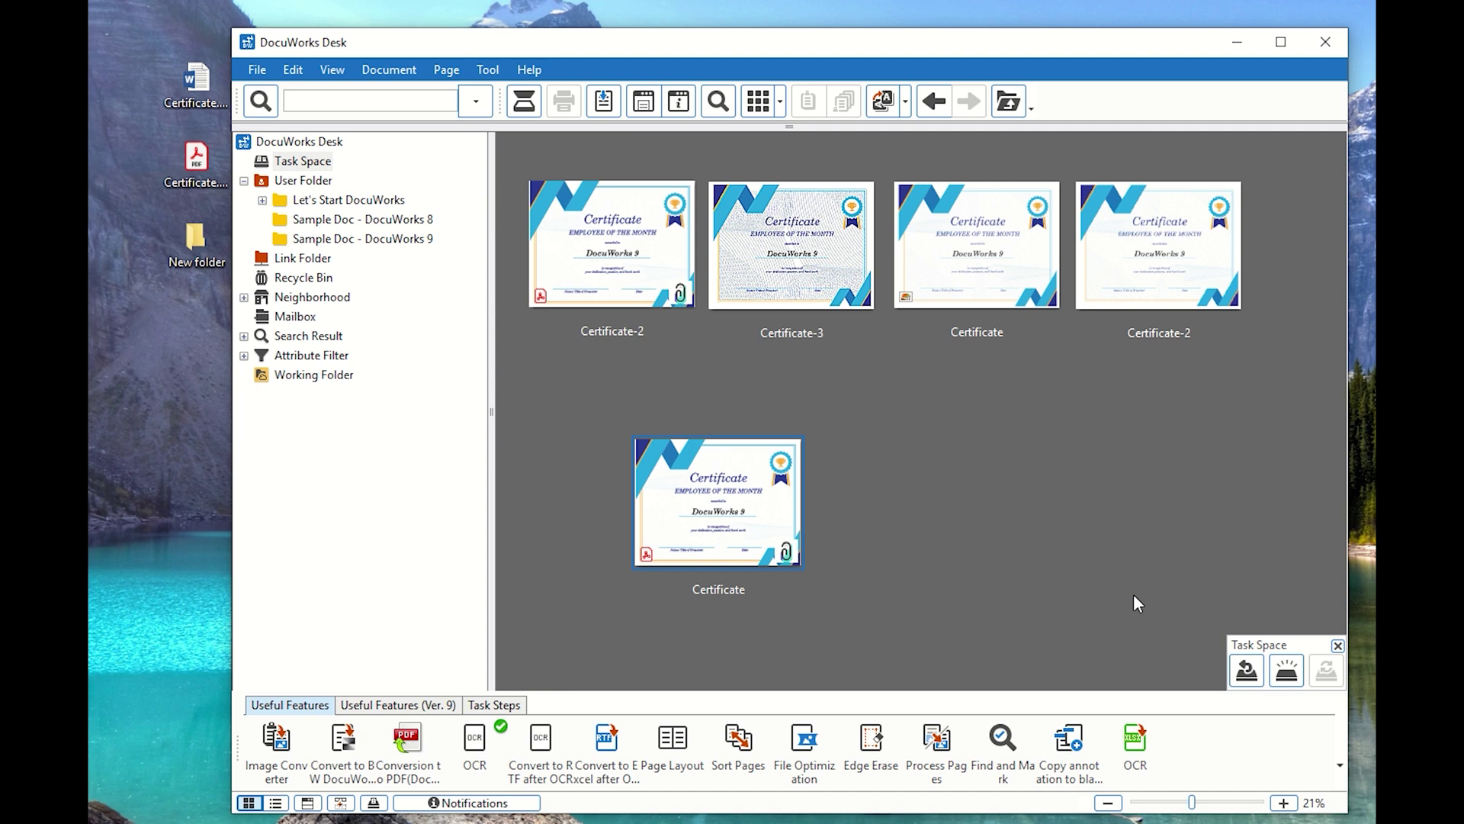
# Select the Certificate-2 thumbnail at the top row's right end.
pyautogui.click(1107, 298)
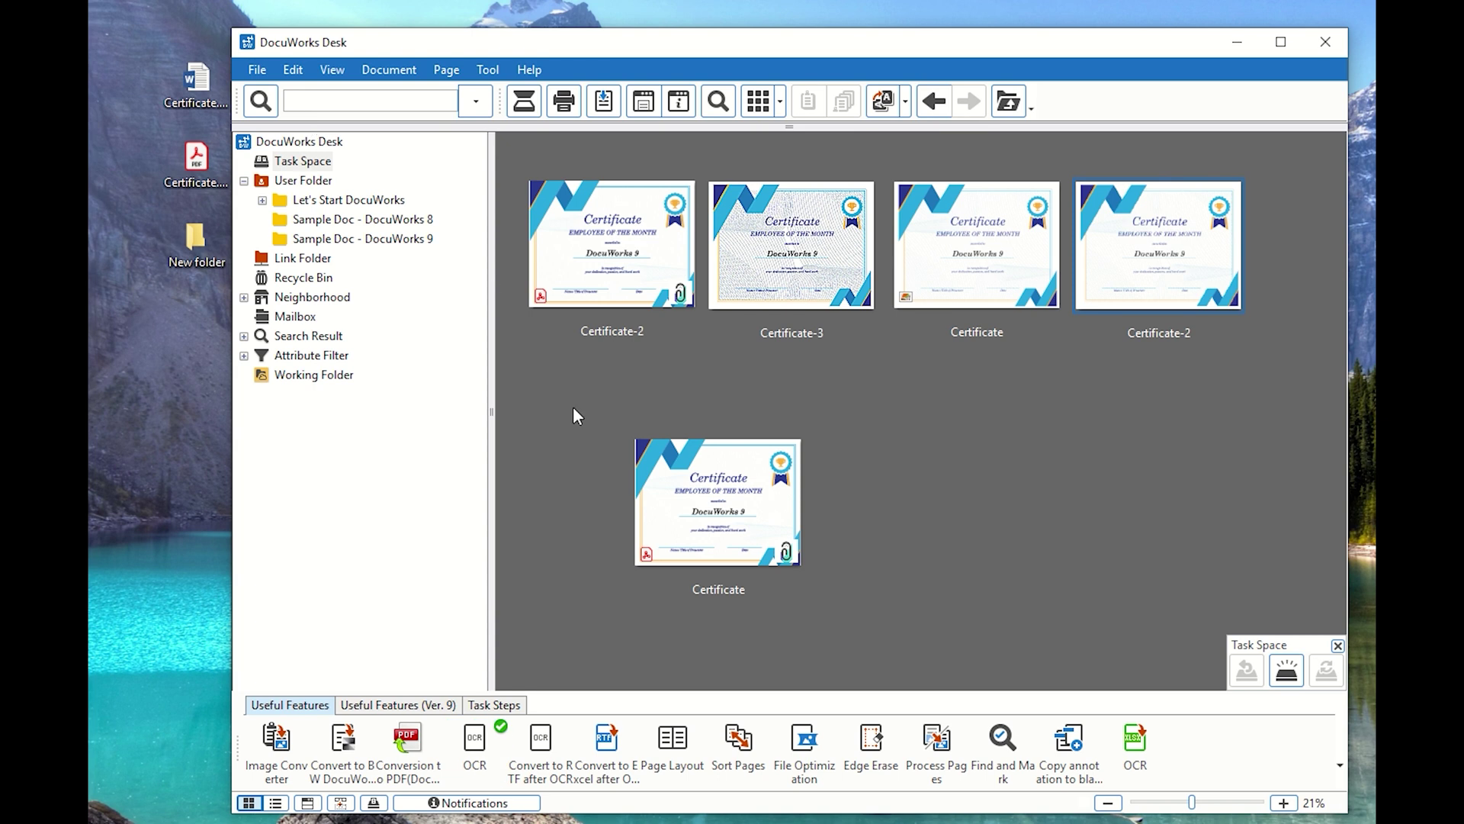
# In DocuWorks Settings > Desk View, toggle last-used tool marking and thumbnail thickness off and back on.
pyautogui.click(257, 69)
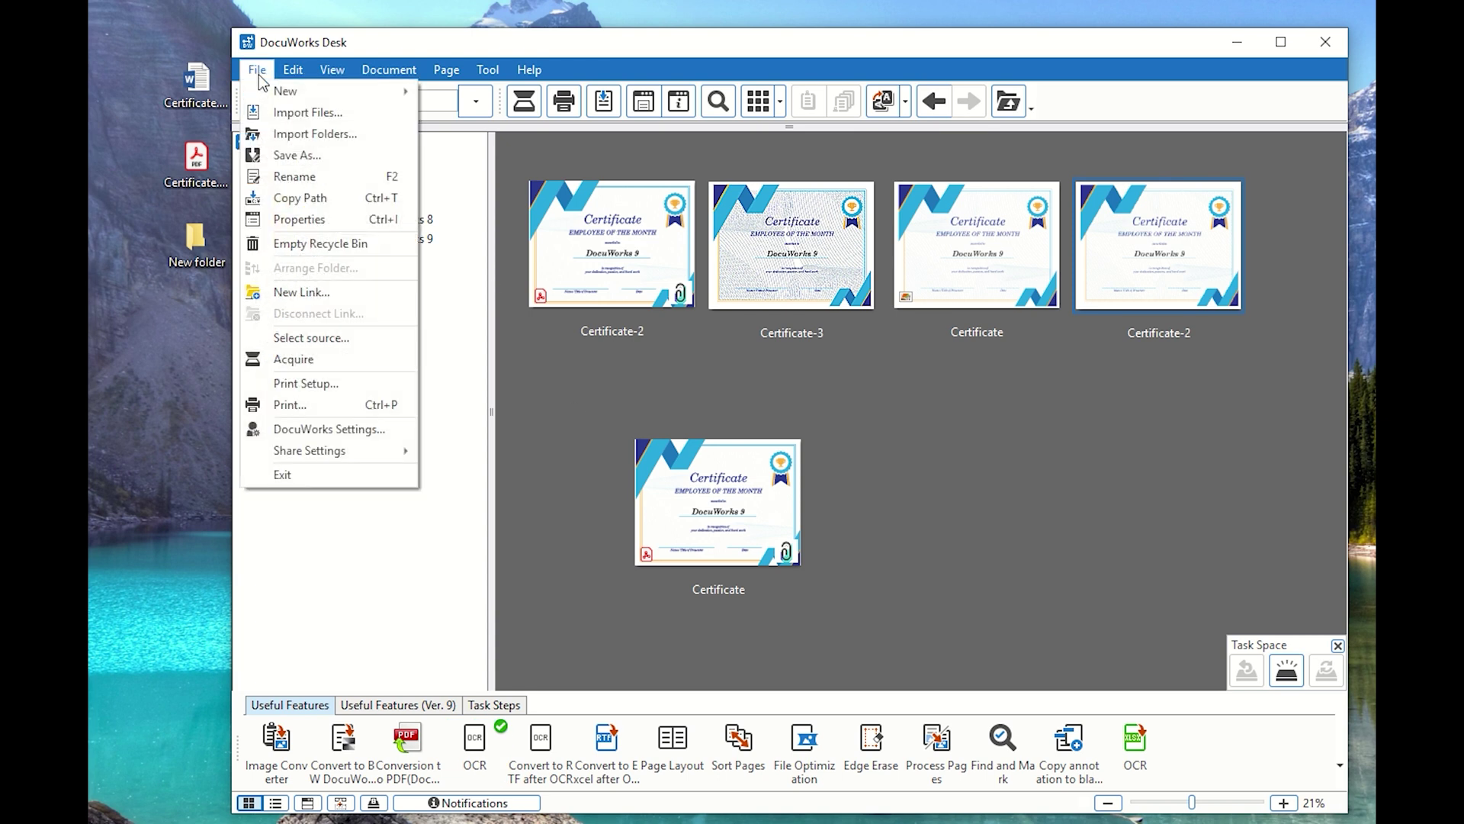
pyautogui.click(294, 436)
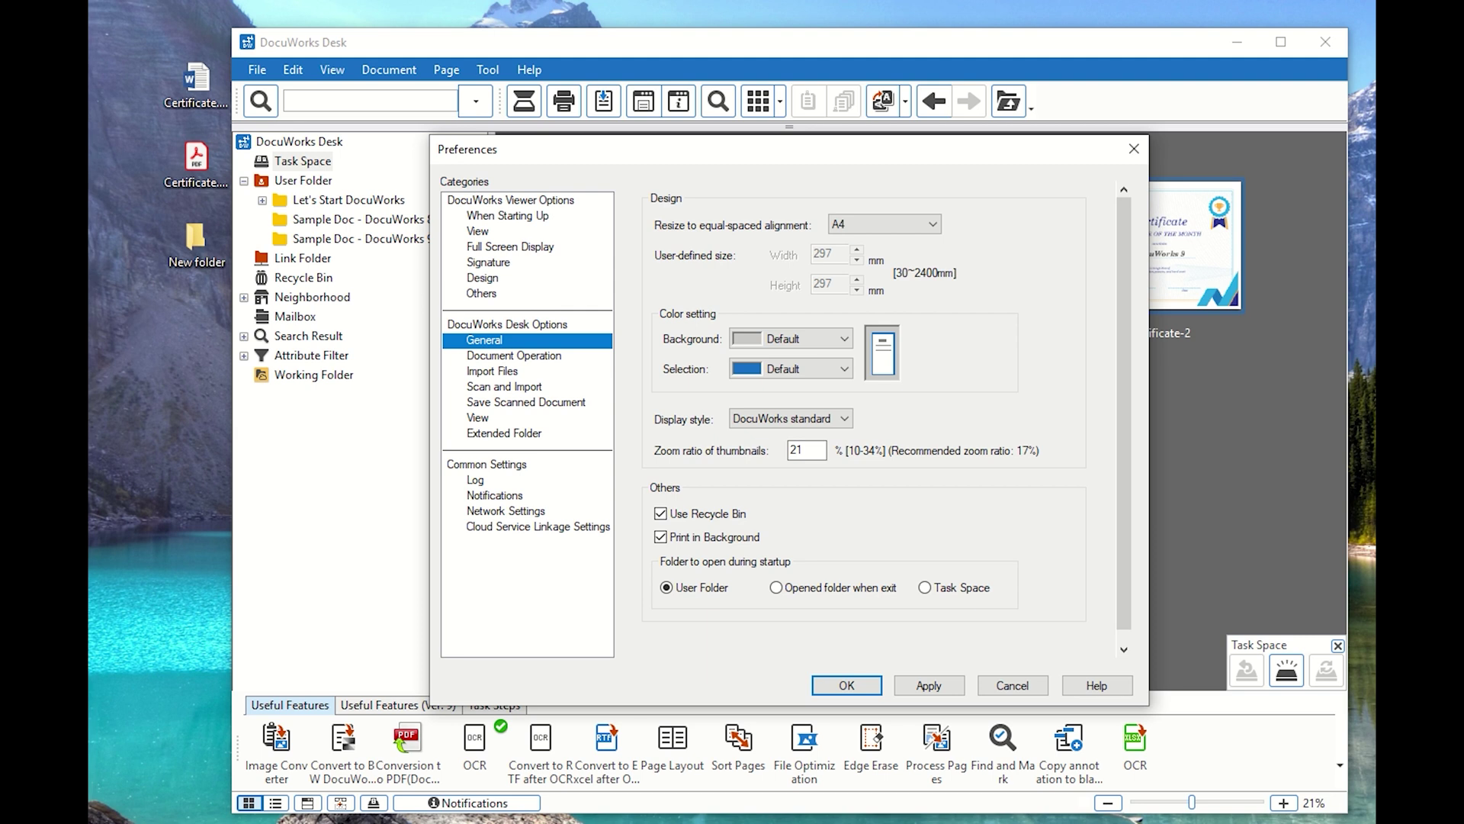
pyautogui.click(485, 418)
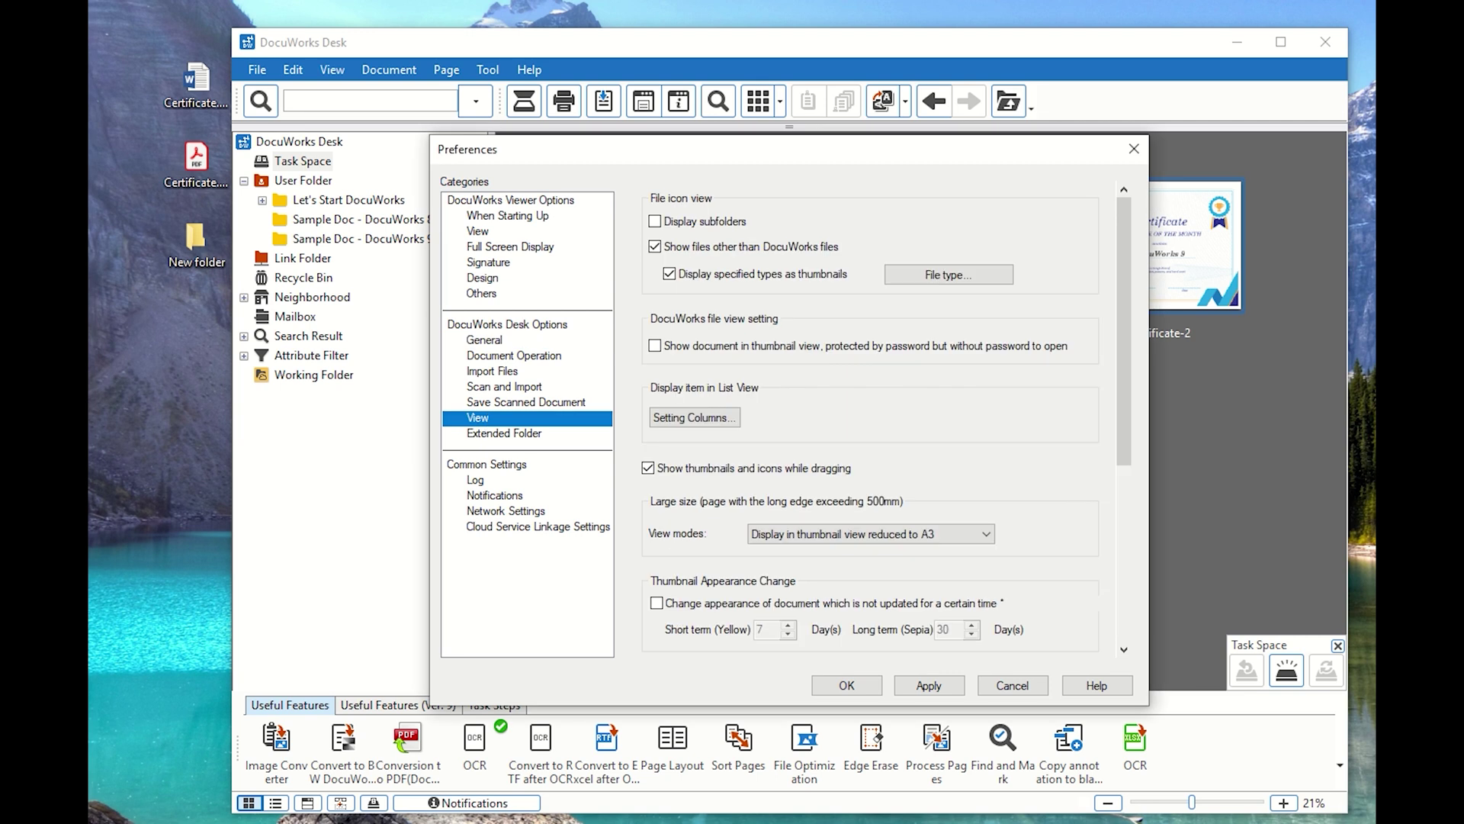
pyautogui.moveTo(1125, 269); pyautogui.dragTo(1099, 452)
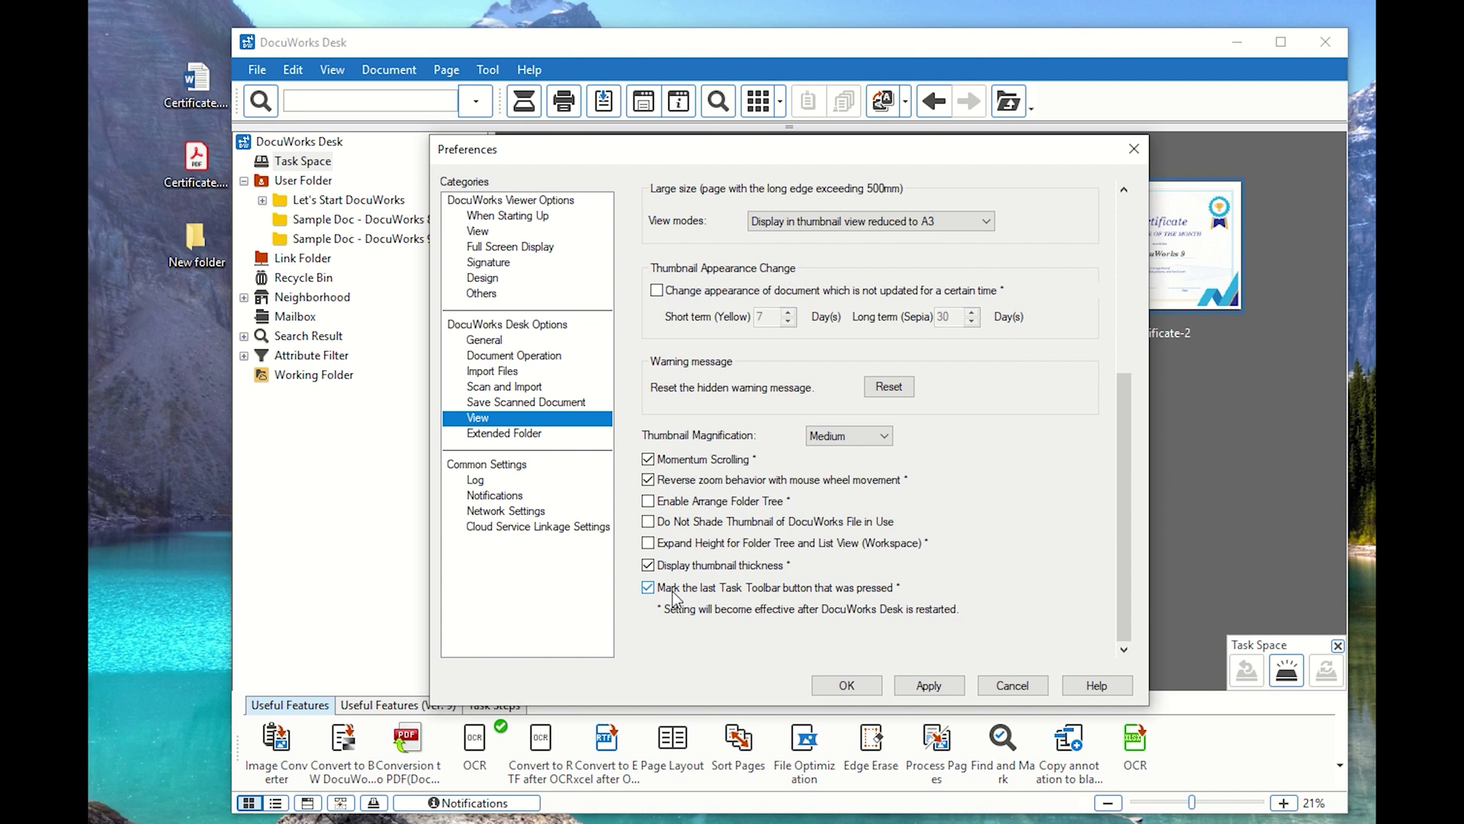
pyautogui.click(767, 588)
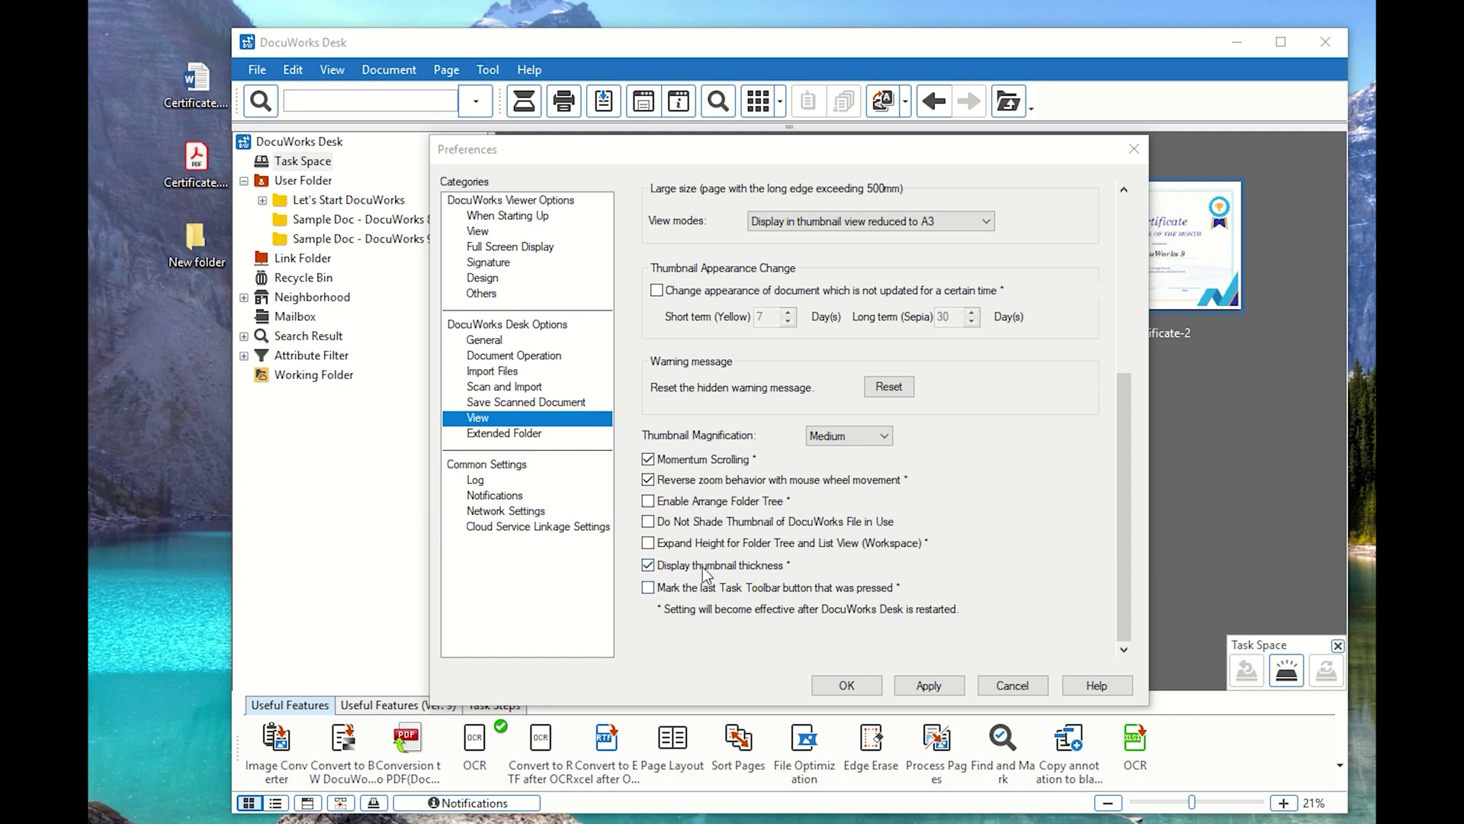
pyautogui.click(684, 588)
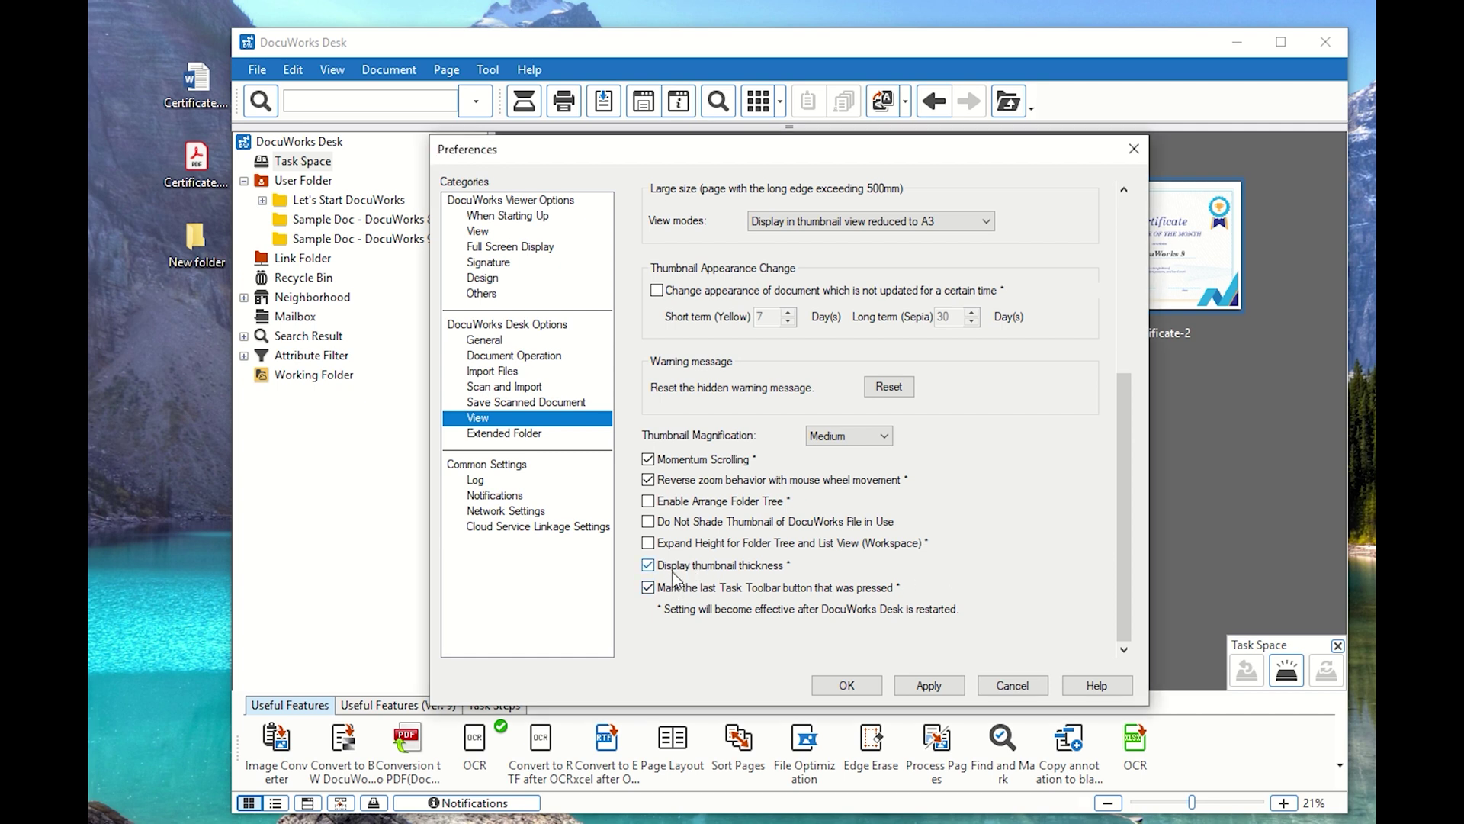
pyautogui.click(730, 571)
pyautogui.click(730, 571)
# Cancel Preferences, then view and close Certificate-2's file properties.
pyautogui.click(999, 686)
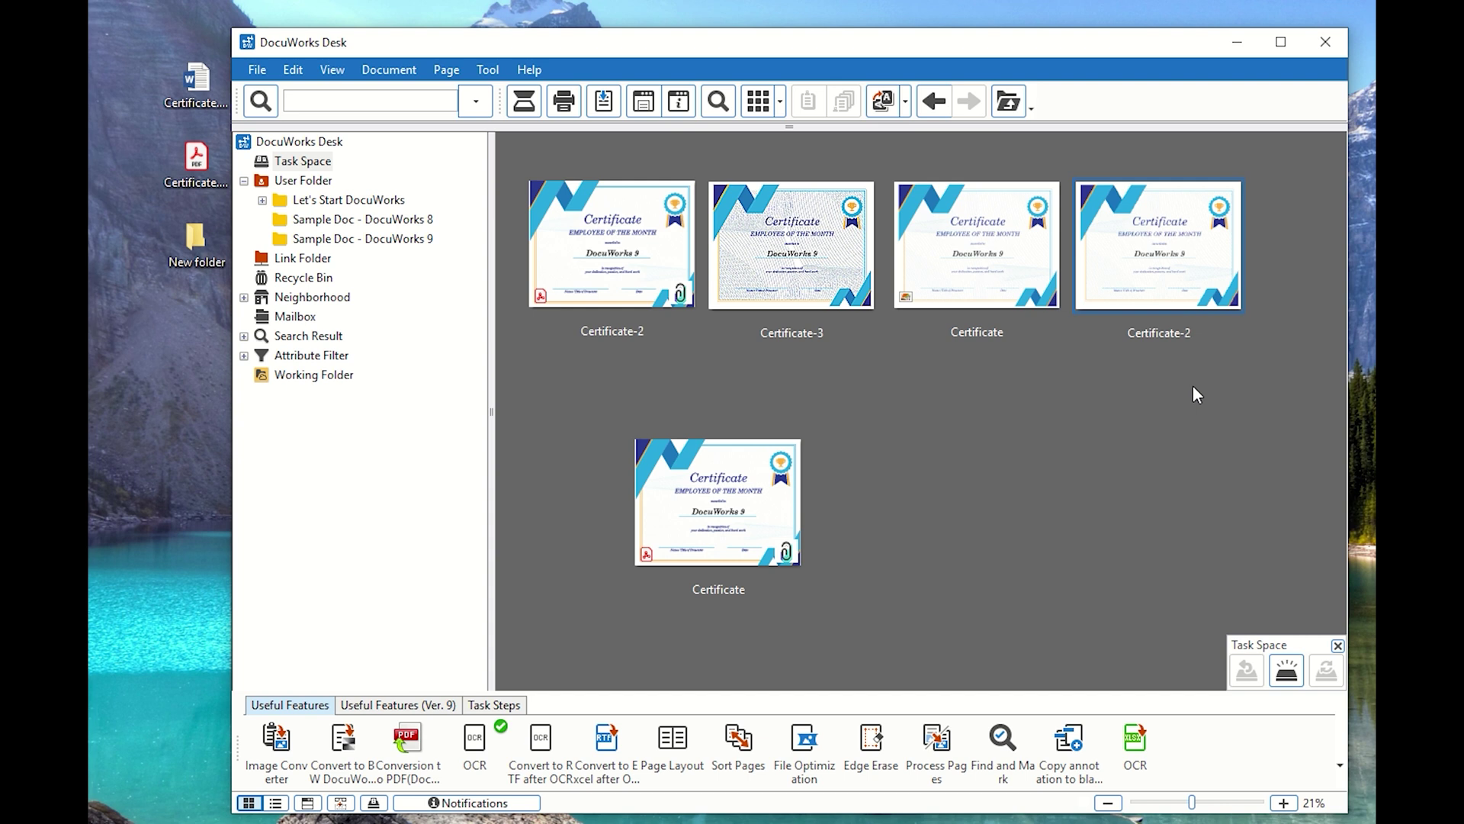
pyautogui.click(1178, 278)
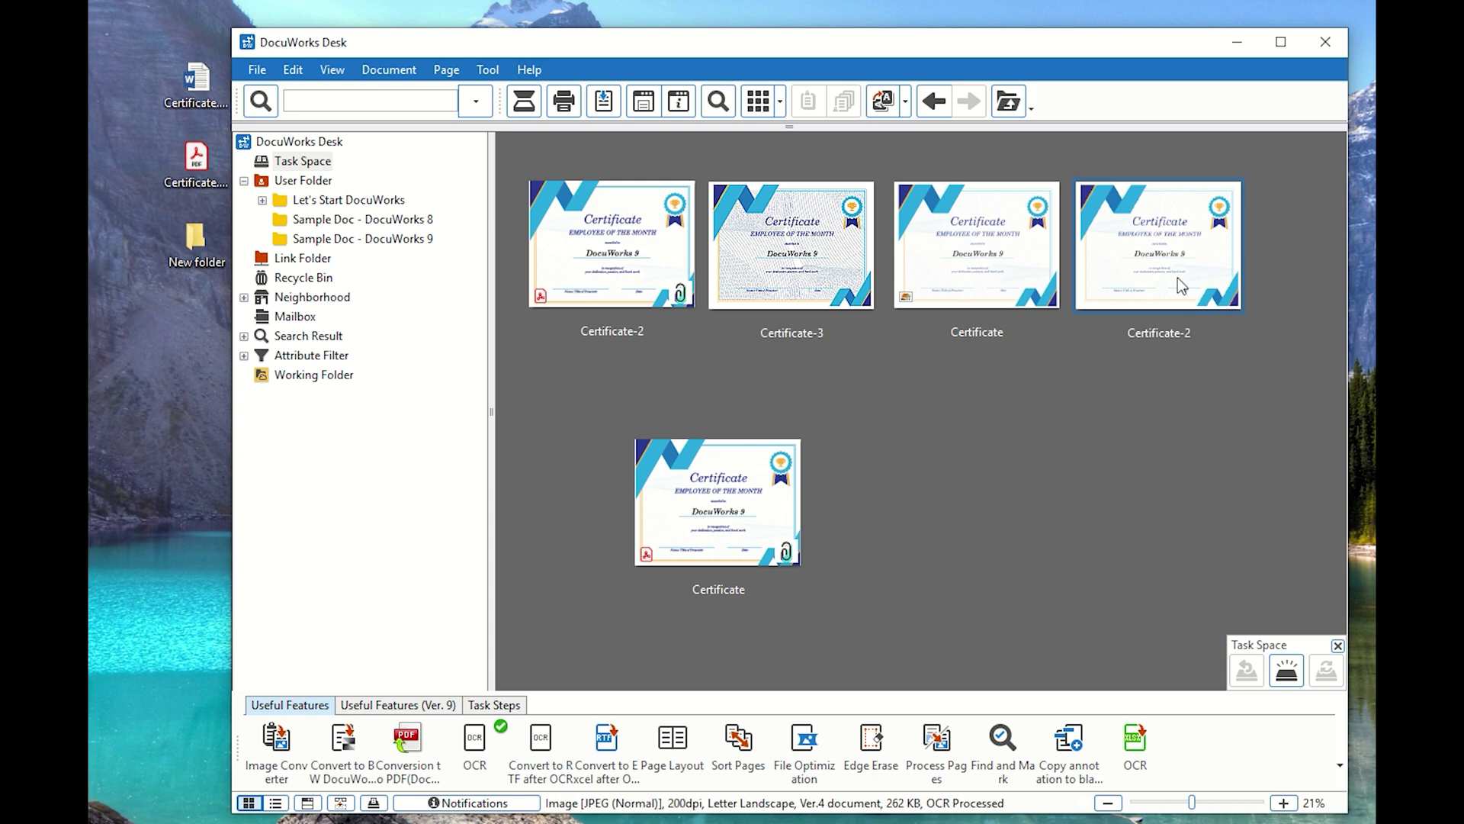
pyautogui.moveTo(1179, 282)
pyautogui.mouseDown()
pyautogui.moveTo(1138, 429)
pyautogui.moveTo(1206, 286)
pyautogui.moveTo(1185, 264)
pyautogui.mouseUp()
pyautogui.rightClick(1185, 264)
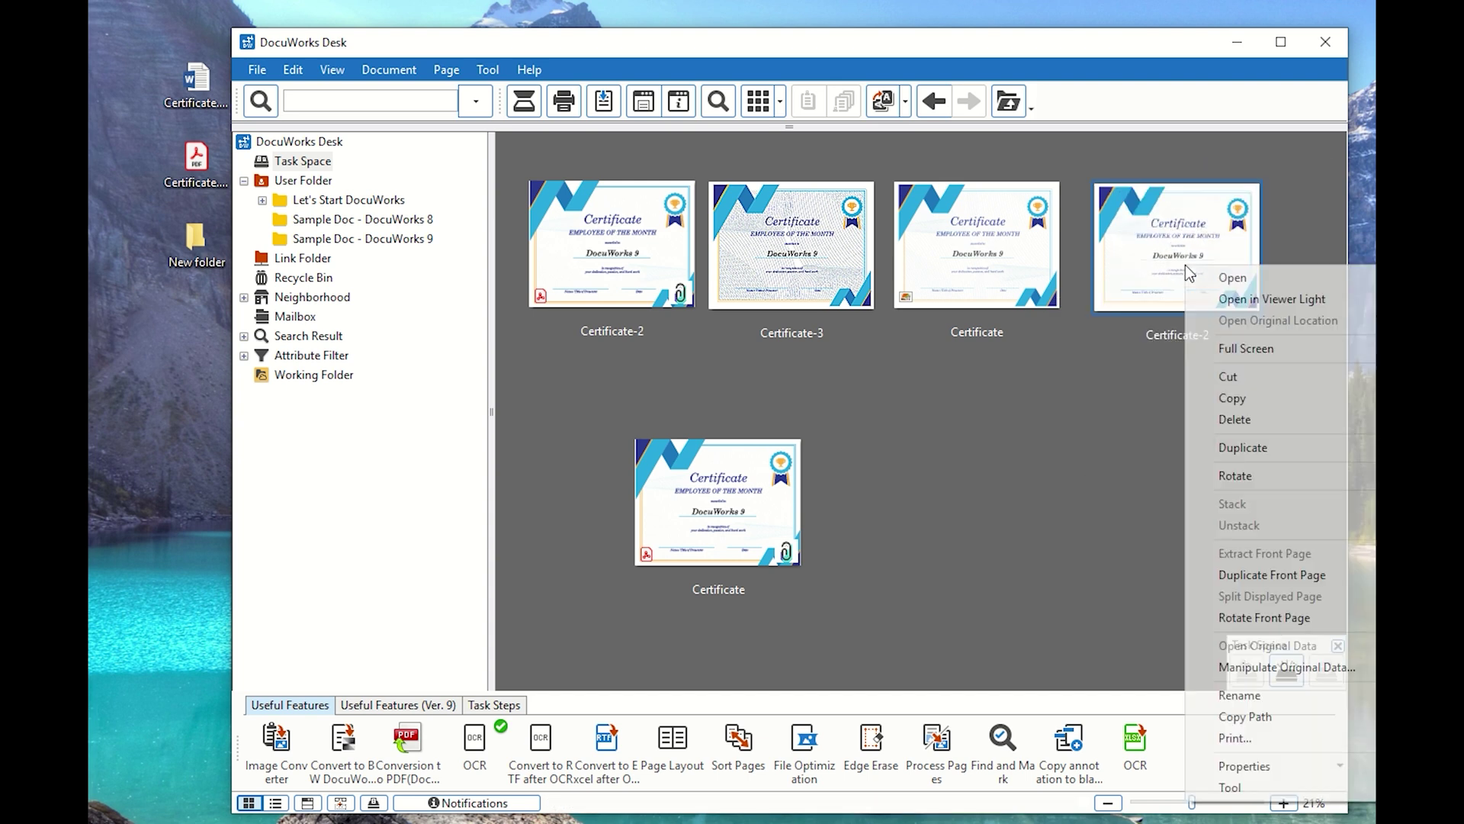
pyautogui.click(1284, 767)
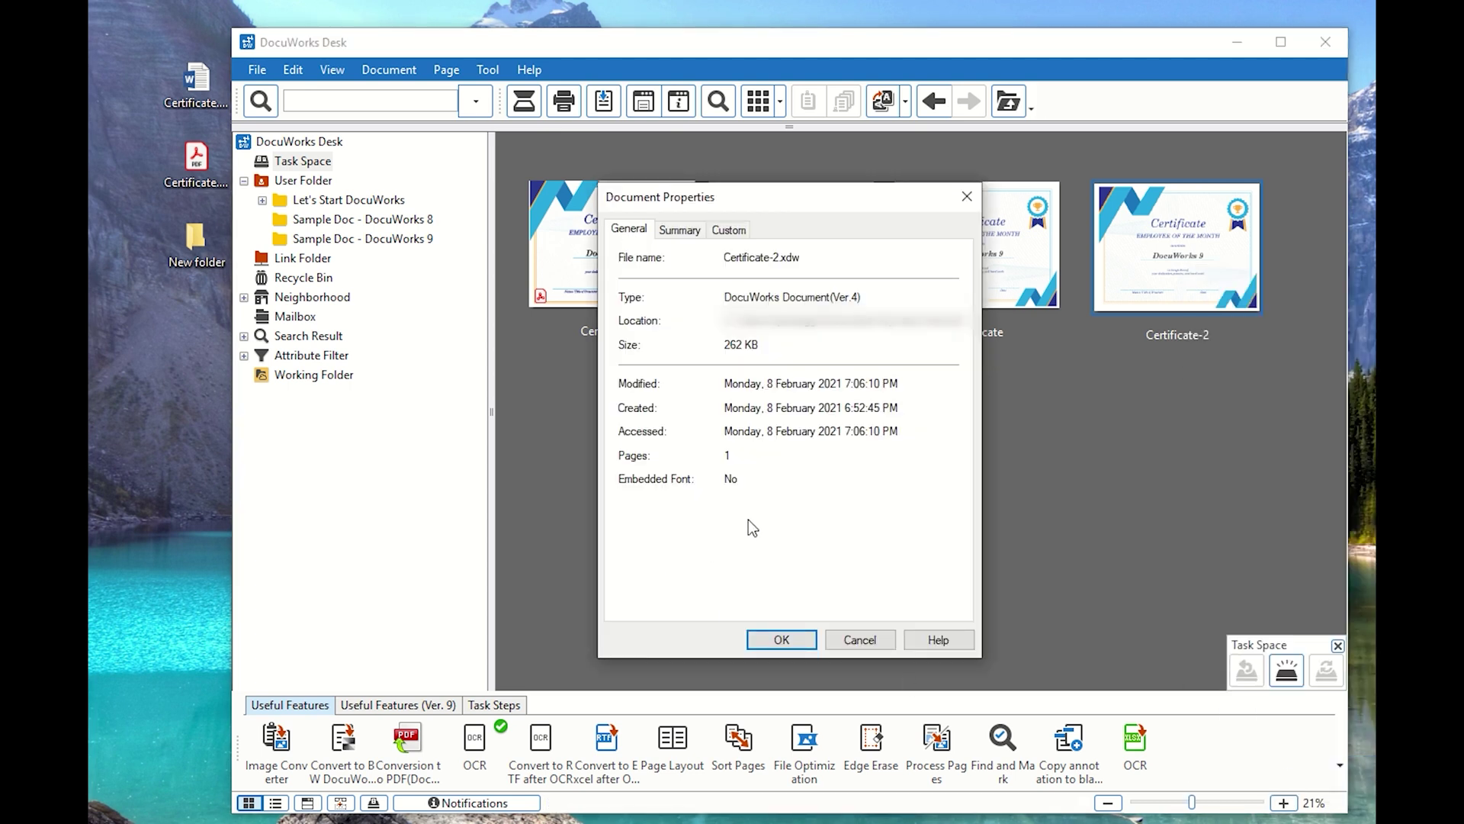
pyautogui.moveTo(802, 257); pyautogui.dragTo(782, 260)
pyautogui.click(812, 642)
# View Certificate-3's properties, then stack Certificate-2 onto Certificate-3 as a two-page document.
pyautogui.rightClick(824, 258)
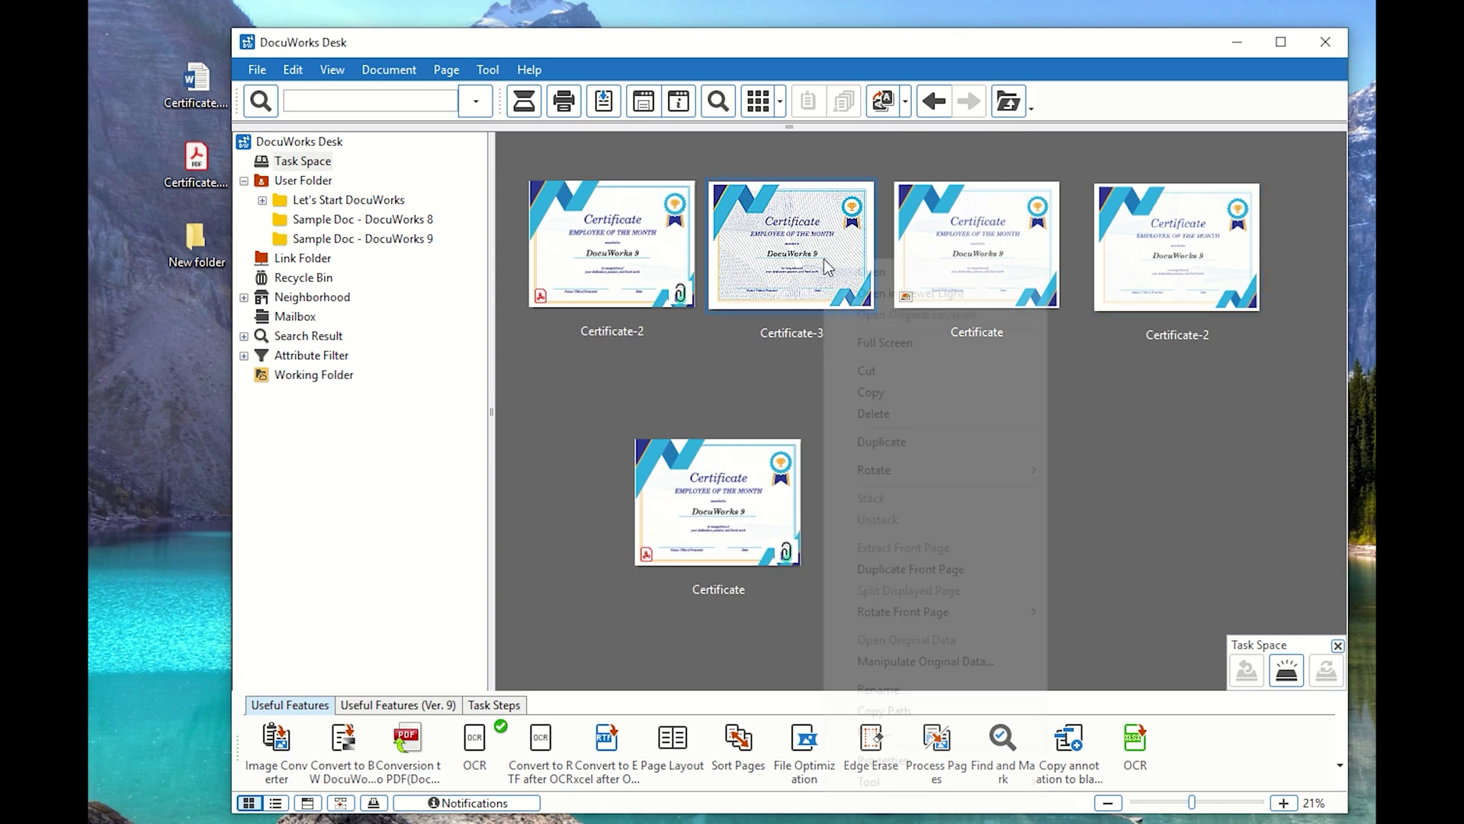
pyautogui.click(920, 760)
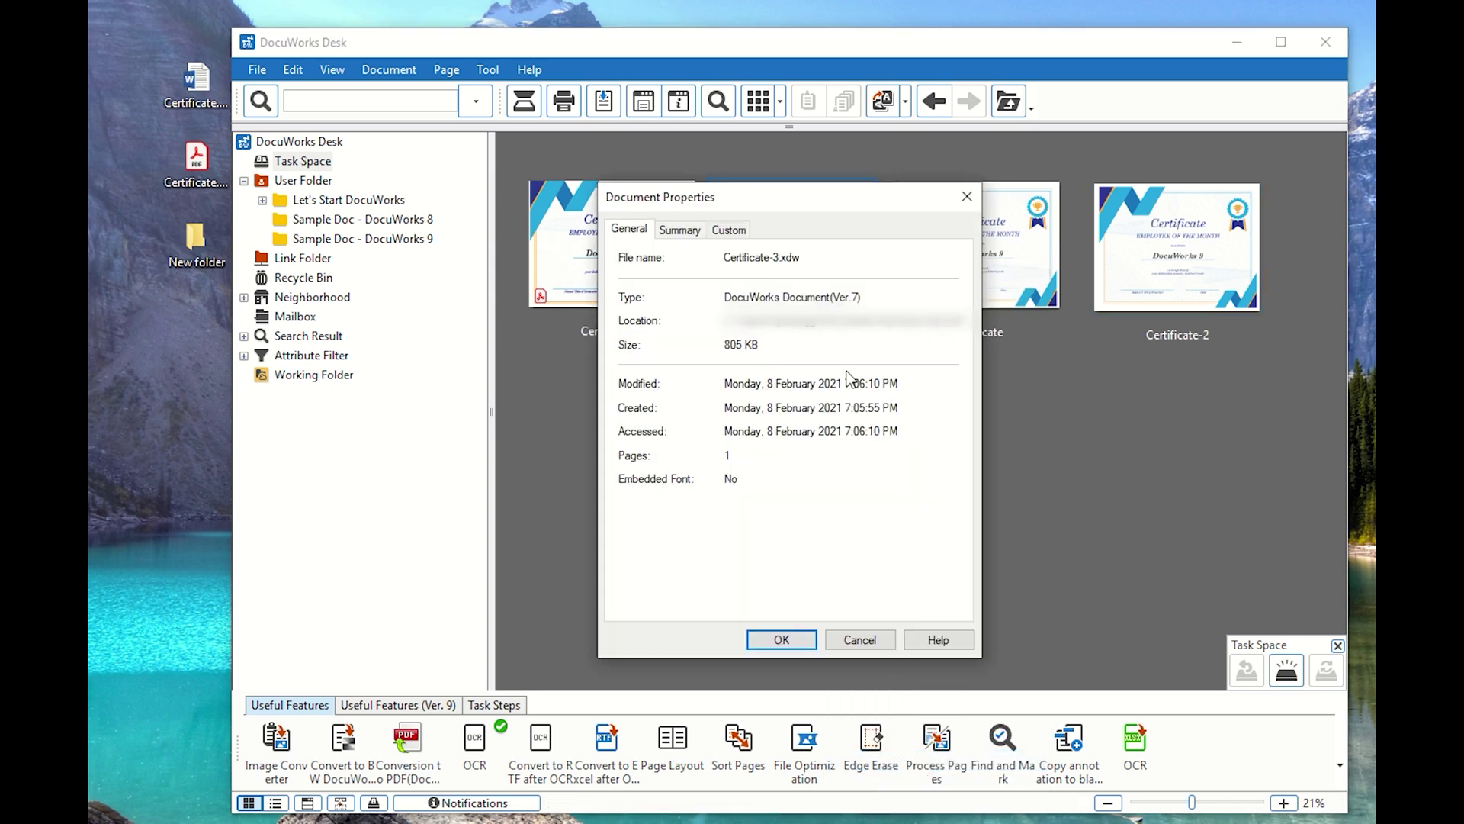
pyautogui.moveTo(802, 259); pyautogui.dragTo(791, 261)
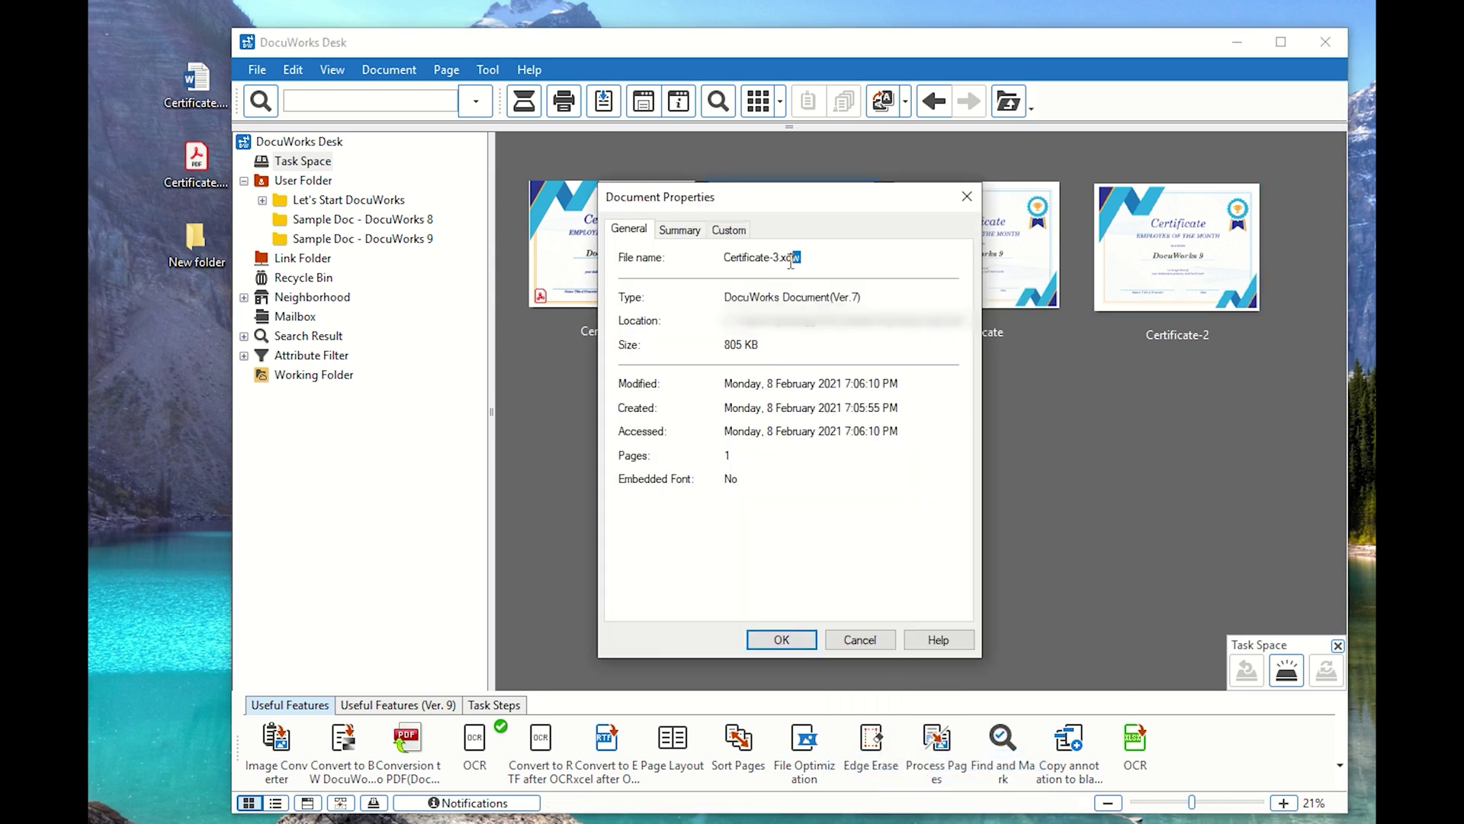
pyautogui.click(858, 639)
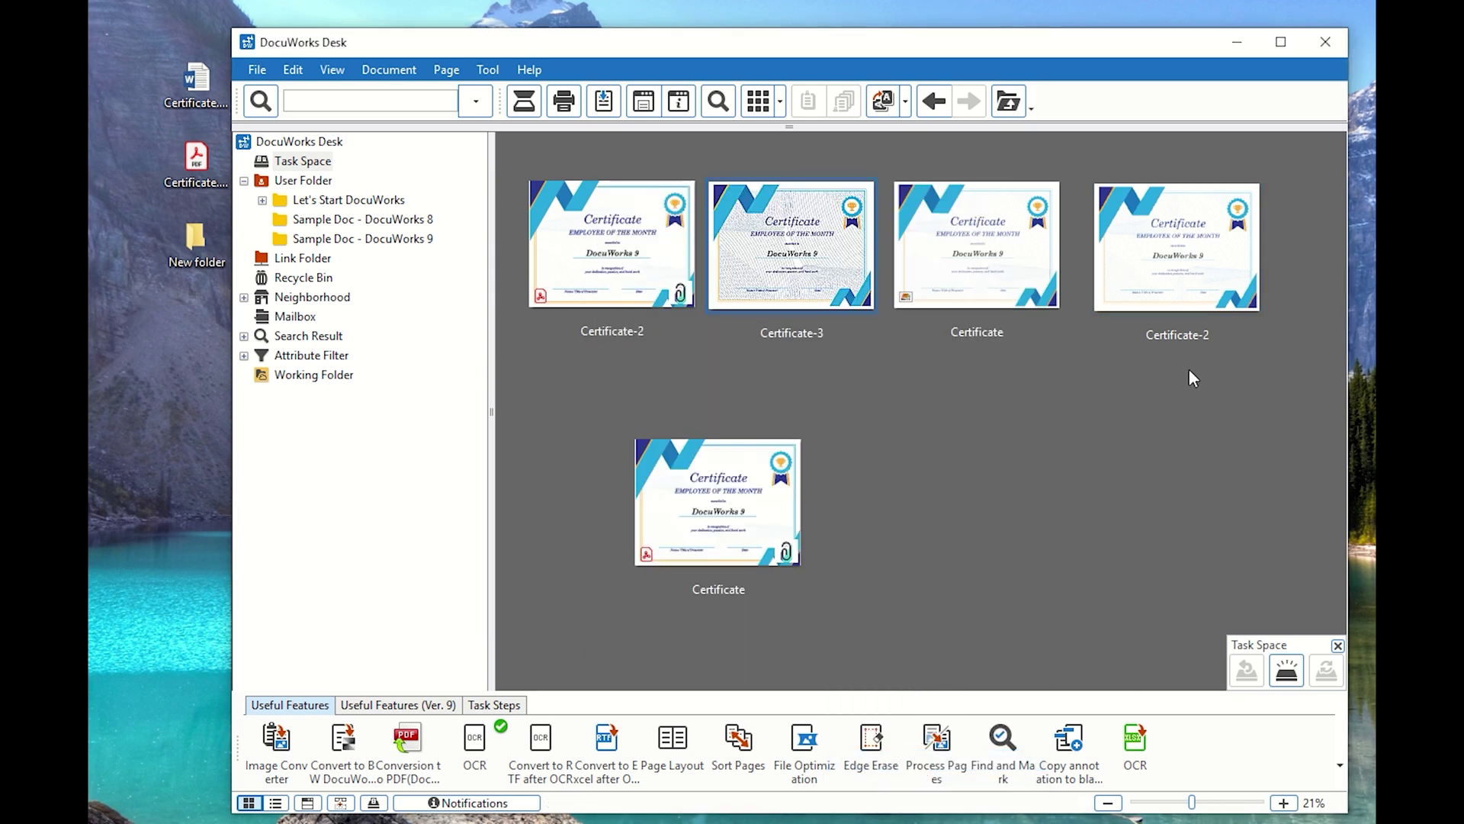
pyautogui.click(1199, 274)
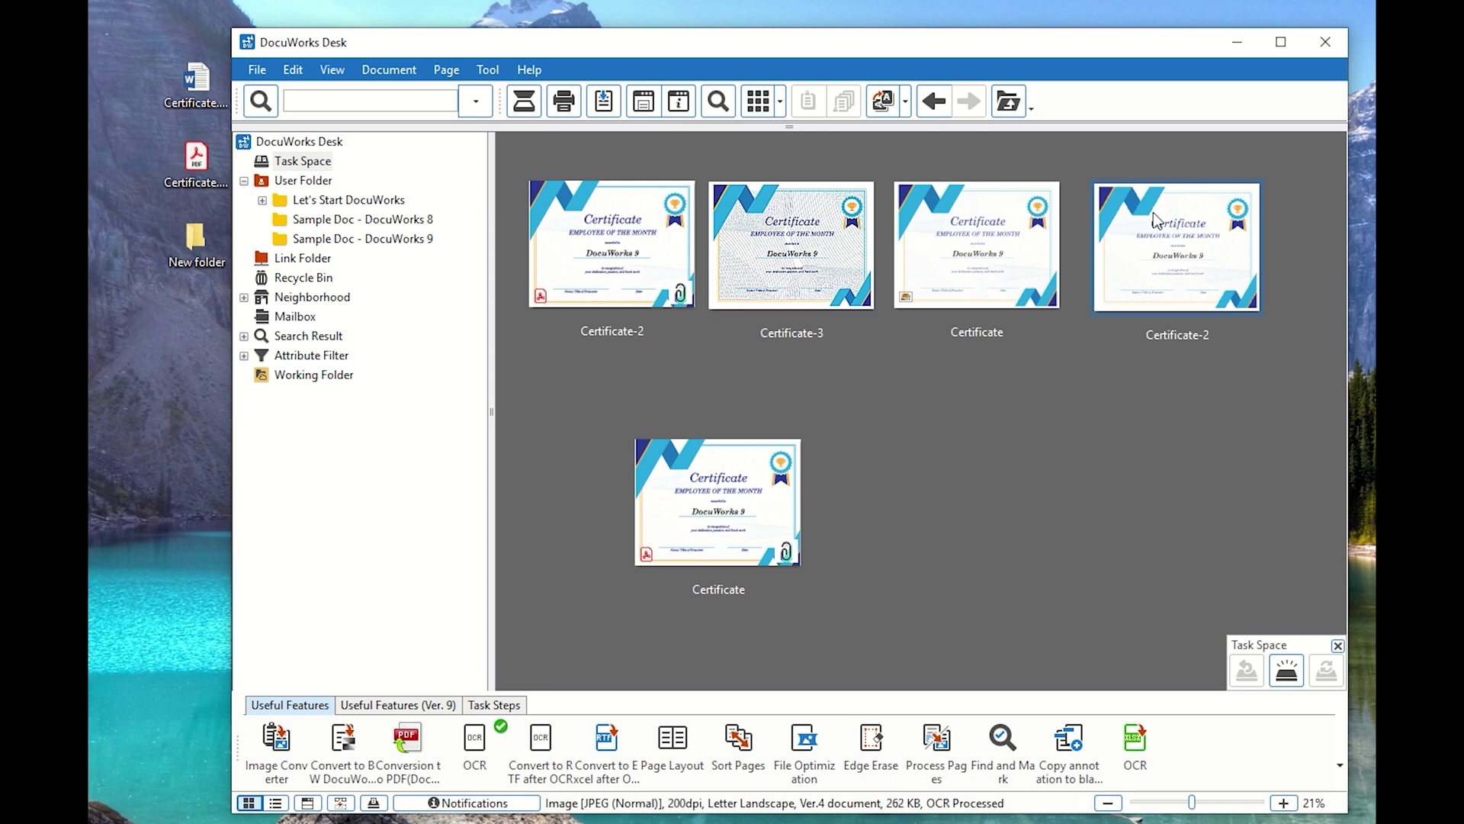
pyautogui.moveTo(1155, 219); pyautogui.dragTo(804, 262)
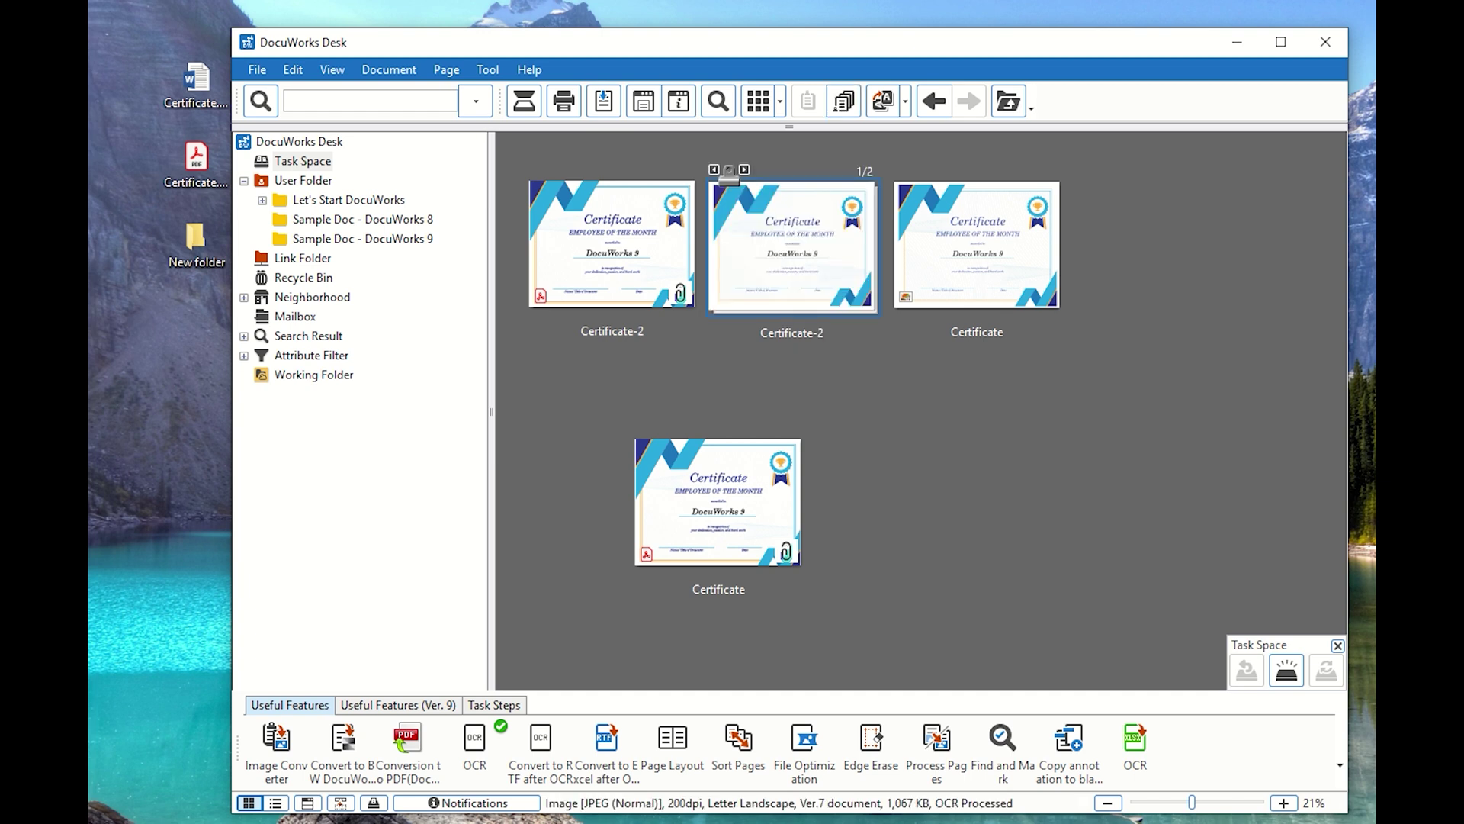
# Unstack the Certificate-2/3 stack and drag Certificate-2 to the top row's right end.
pyautogui.rightClick(809, 266)
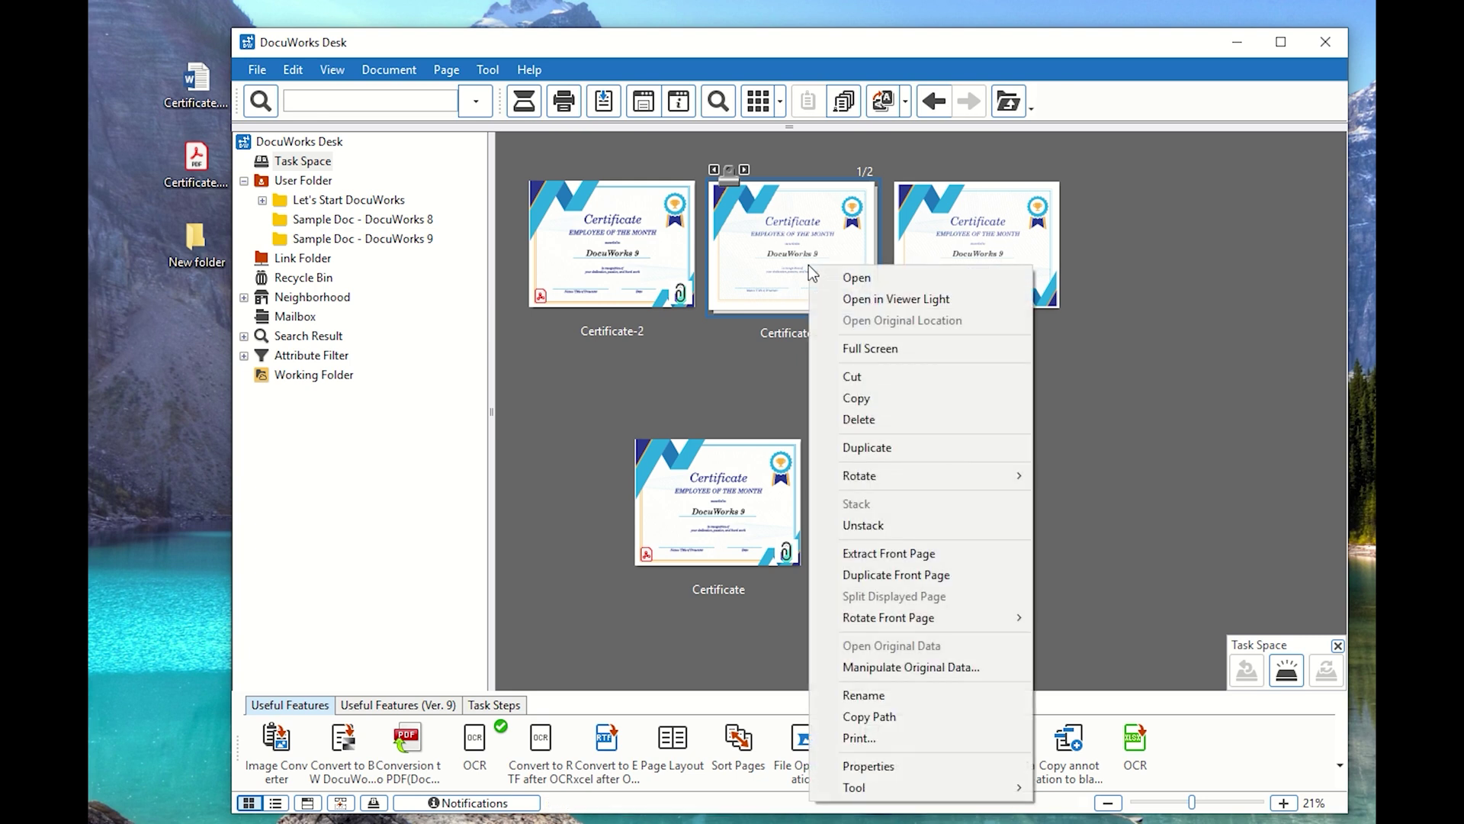
pyautogui.click(913, 526)
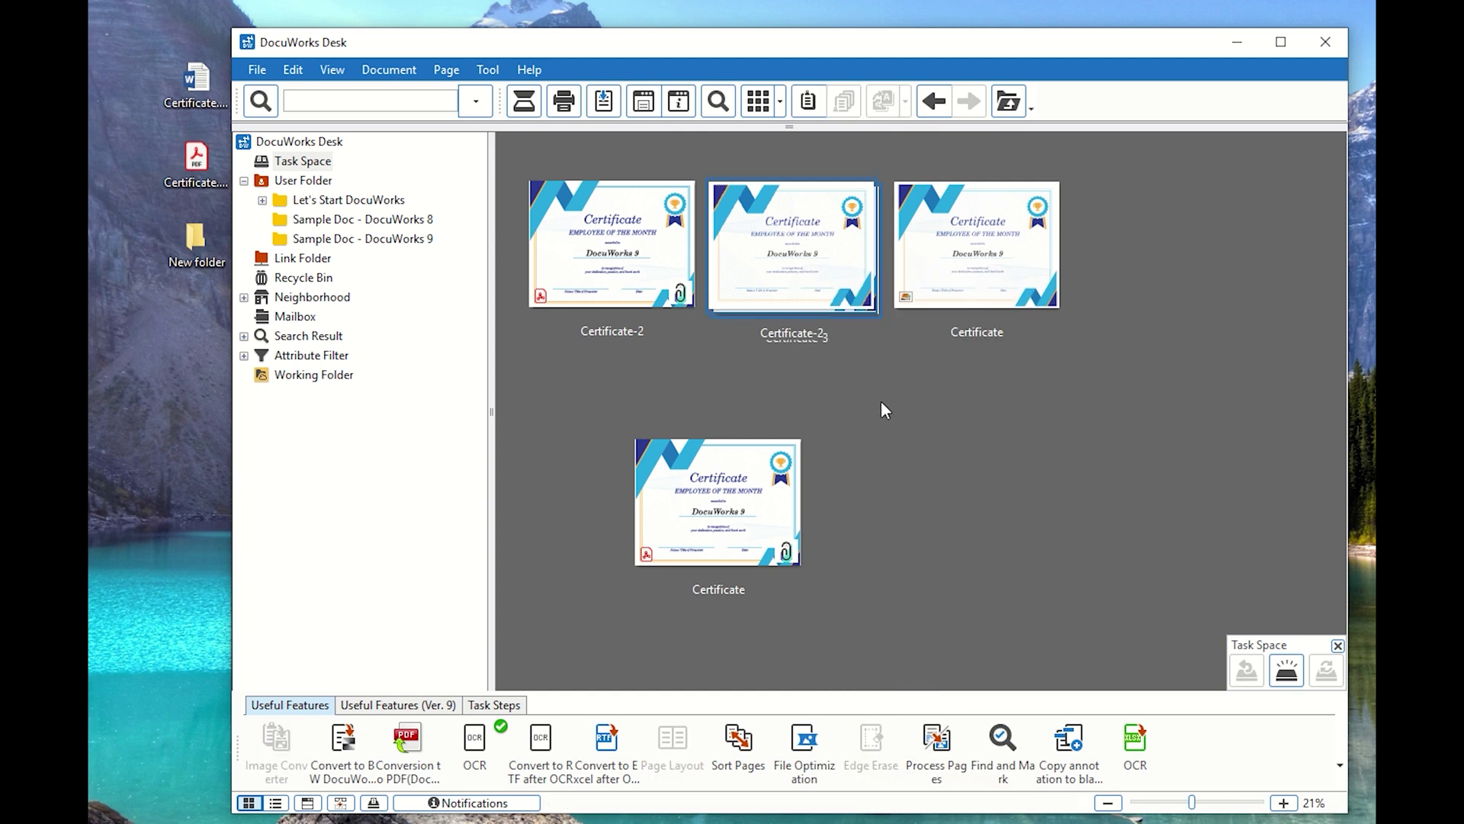
pyautogui.click(832, 302)
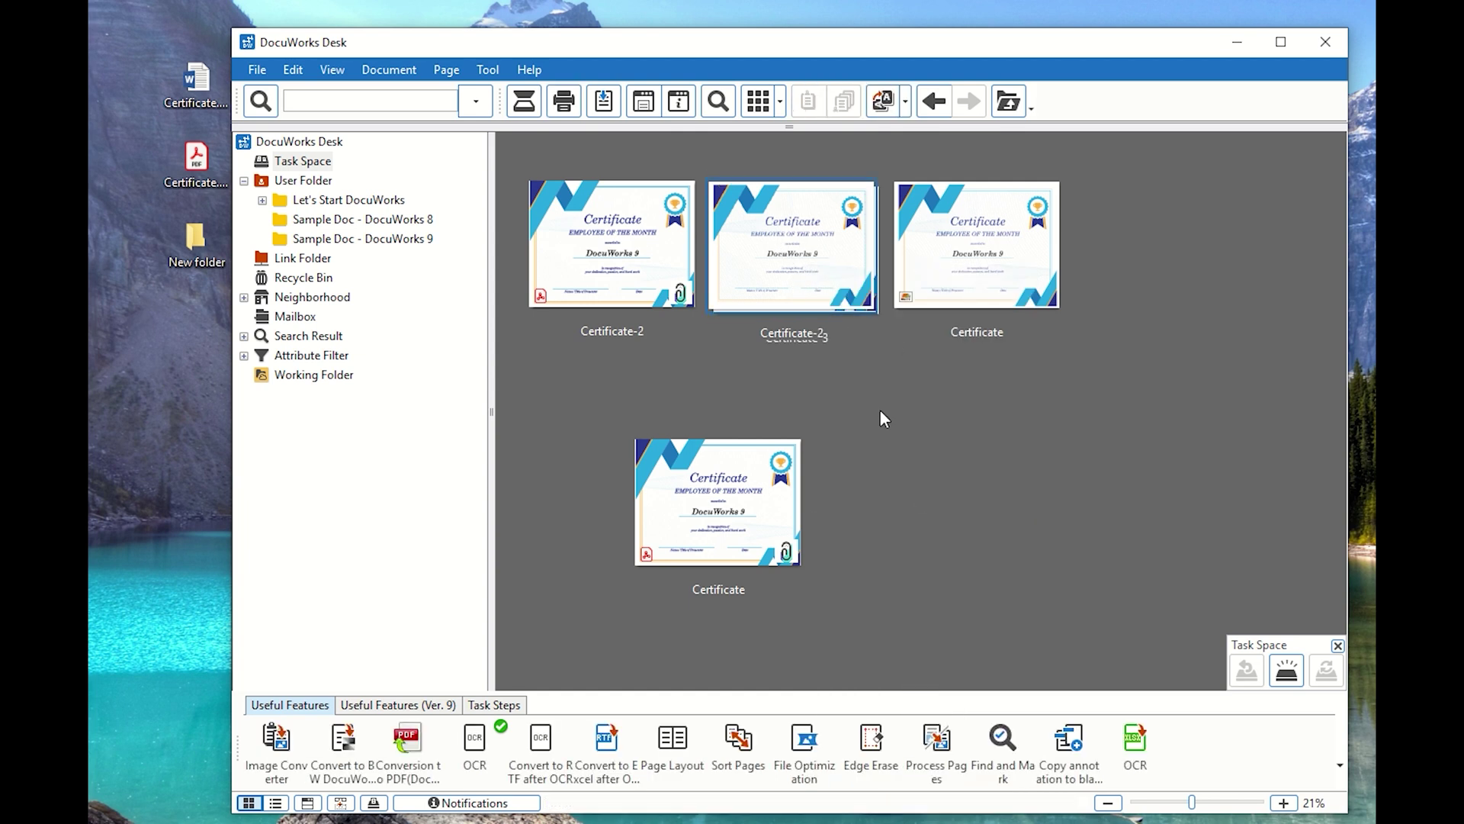
pyautogui.click(880, 408)
pyautogui.click(781, 269)
pyautogui.click(797, 315)
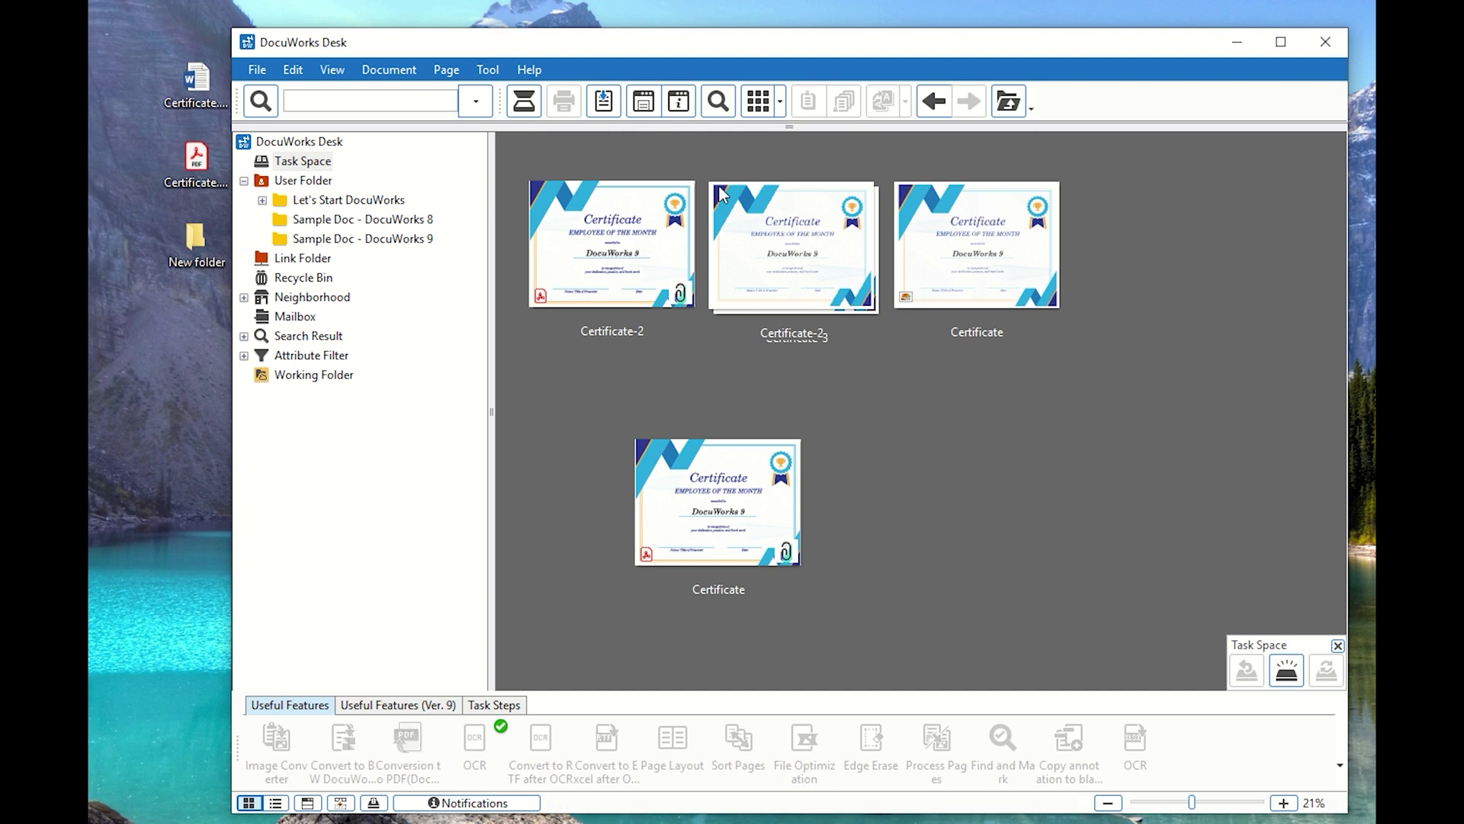
pyautogui.moveTo(769, 233); pyautogui.dragTo(1091, 212)
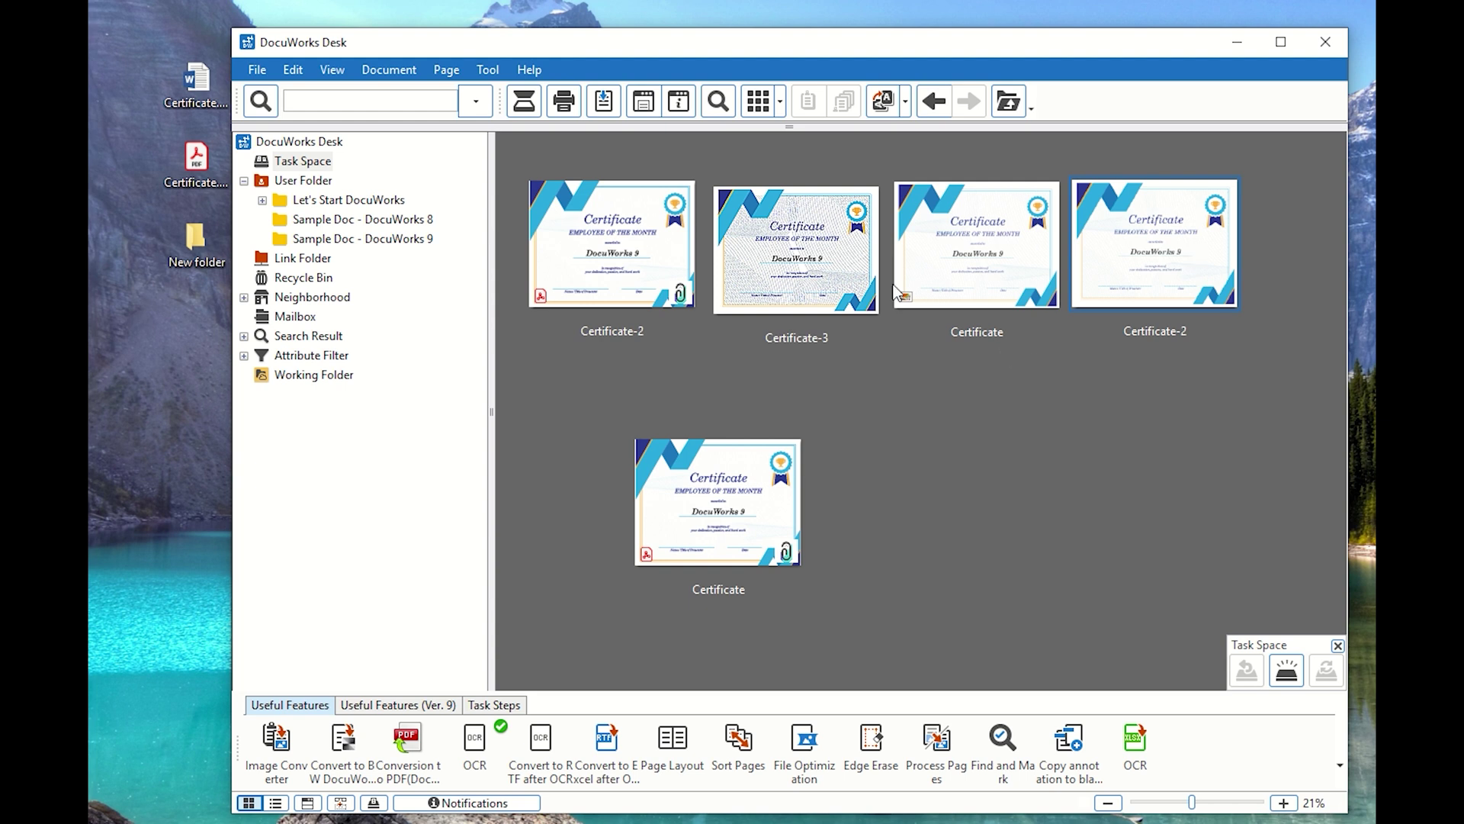
# Drag Certificate-3 onto Certificate-2 to form a two-page stack, then zoom in and out to inspect.
pyautogui.moveTo(833, 267); pyautogui.dragTo(1202, 267)
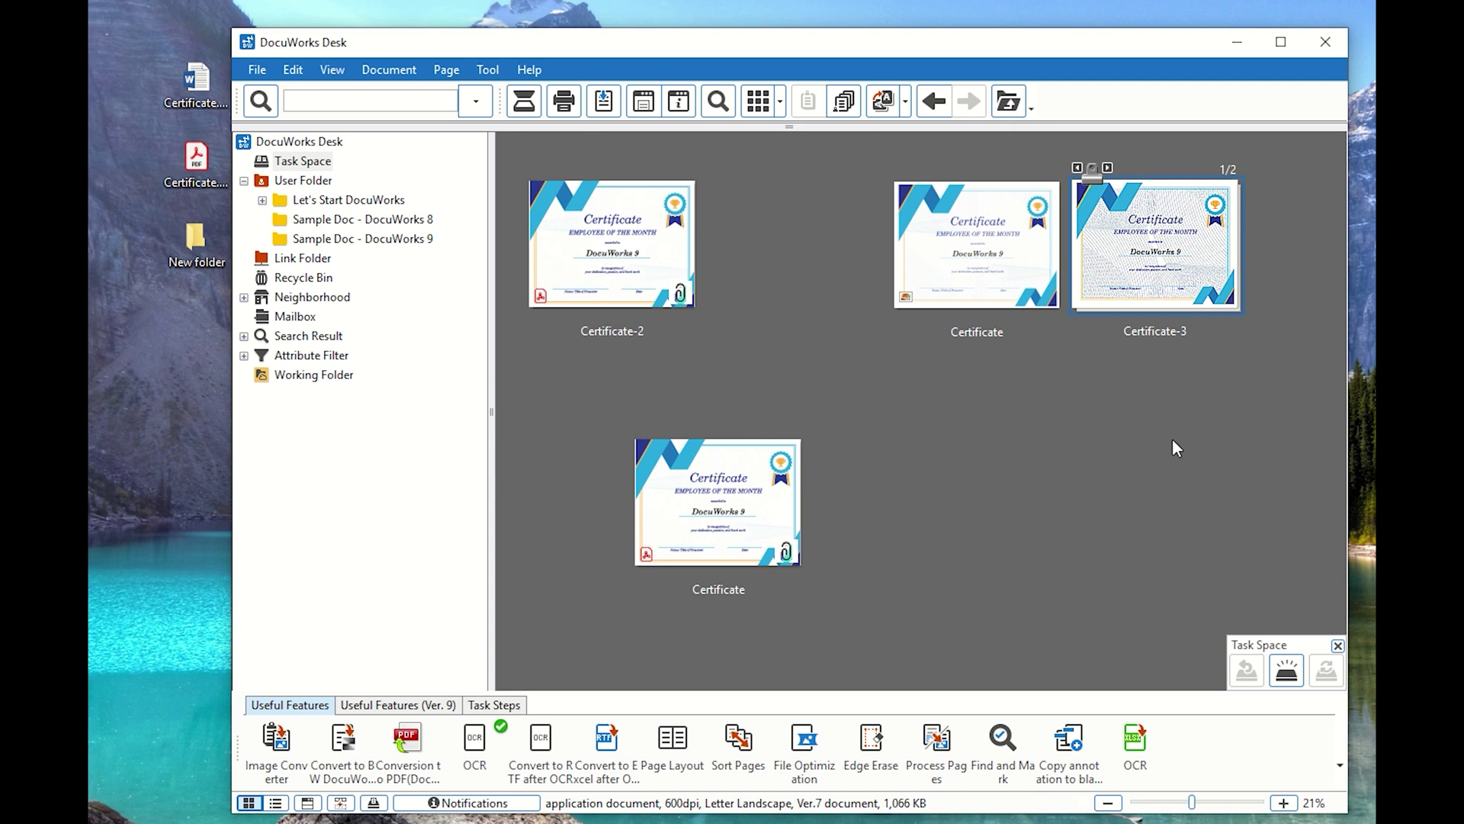
pyautogui.scroll(3, 1173, 441)
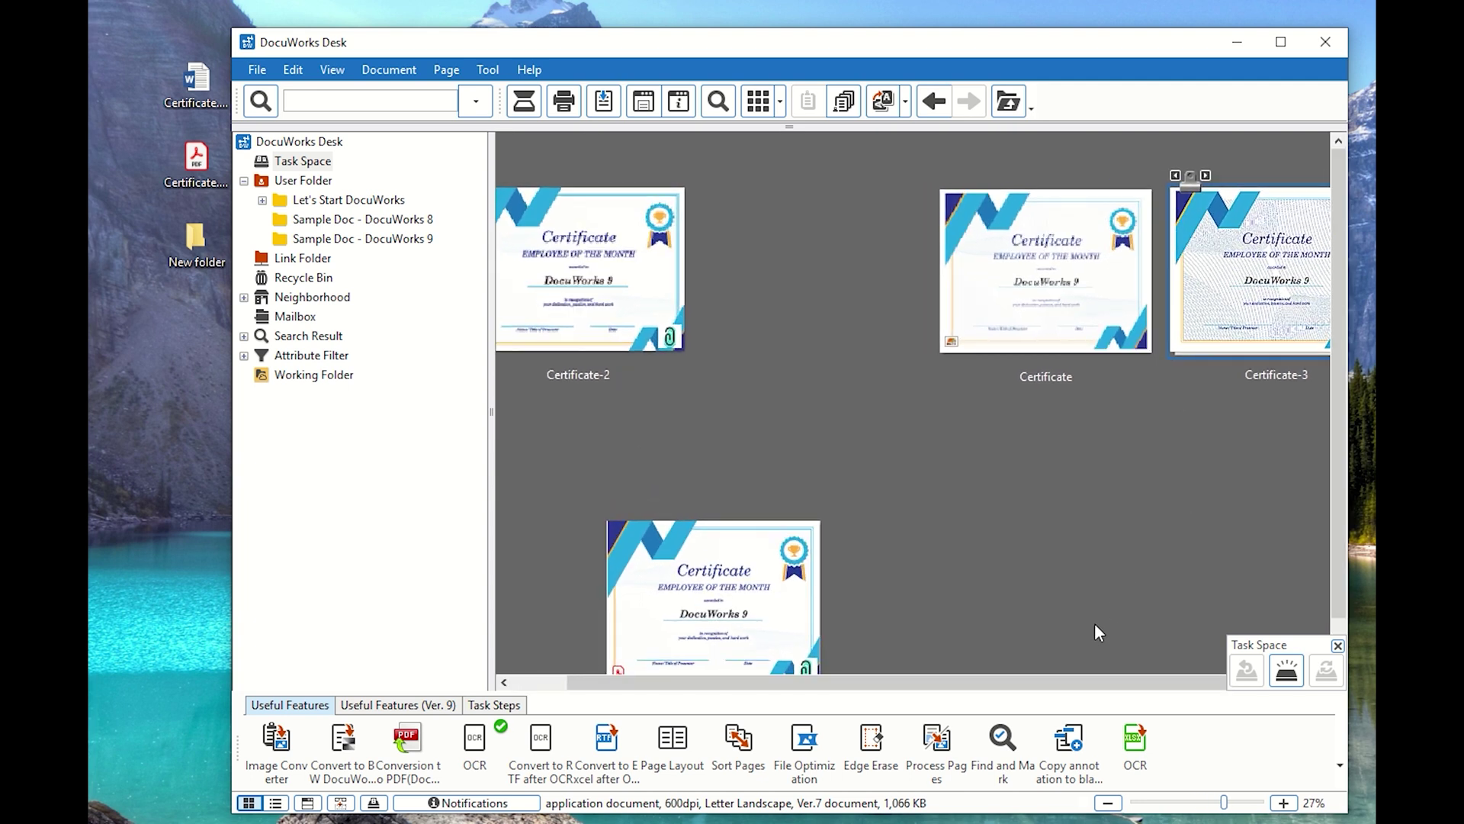
pyautogui.hscroll(2, 1060, 686)
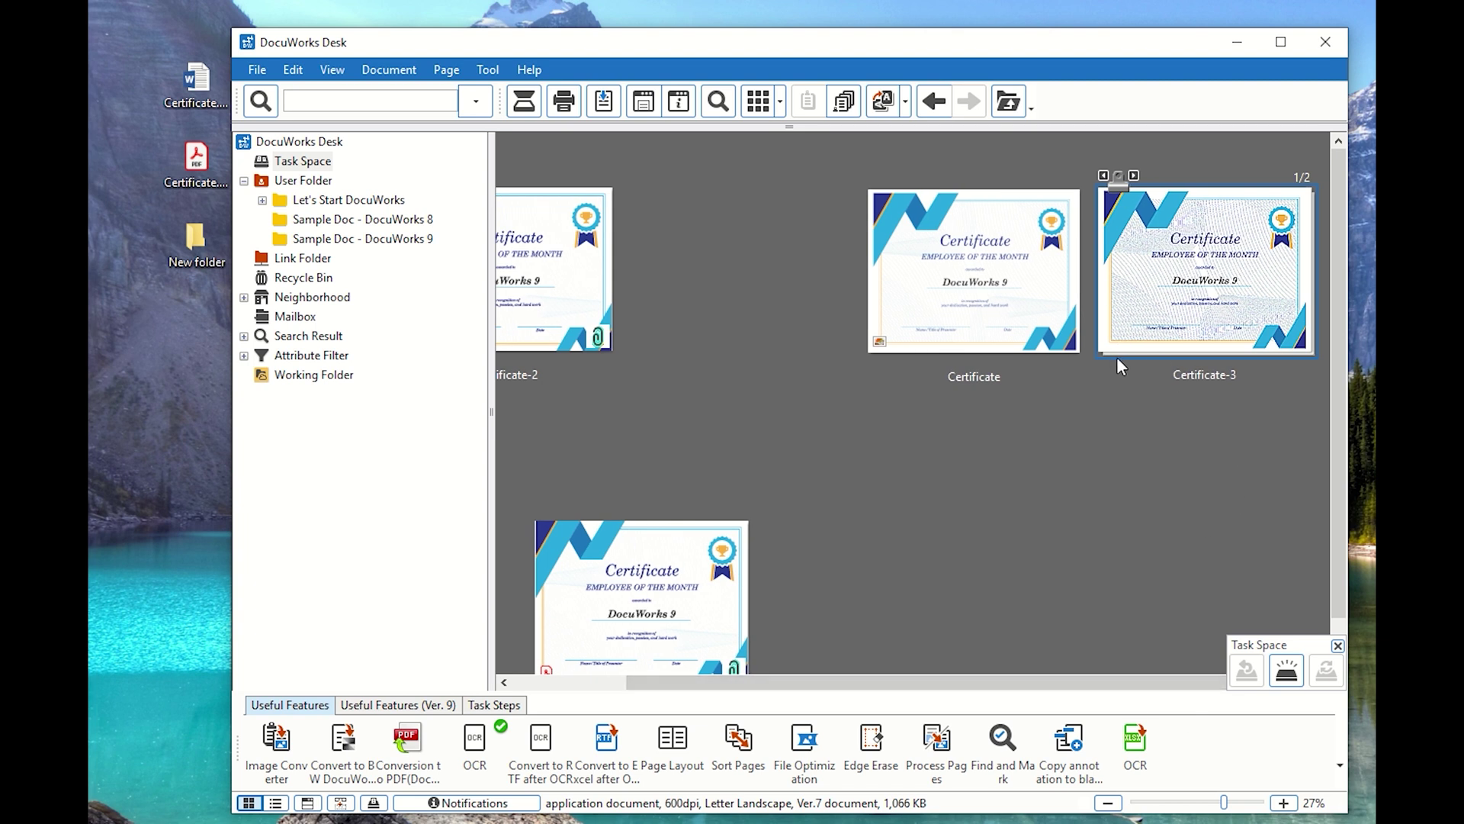
pyautogui.scroll(-3, 1114, 427)
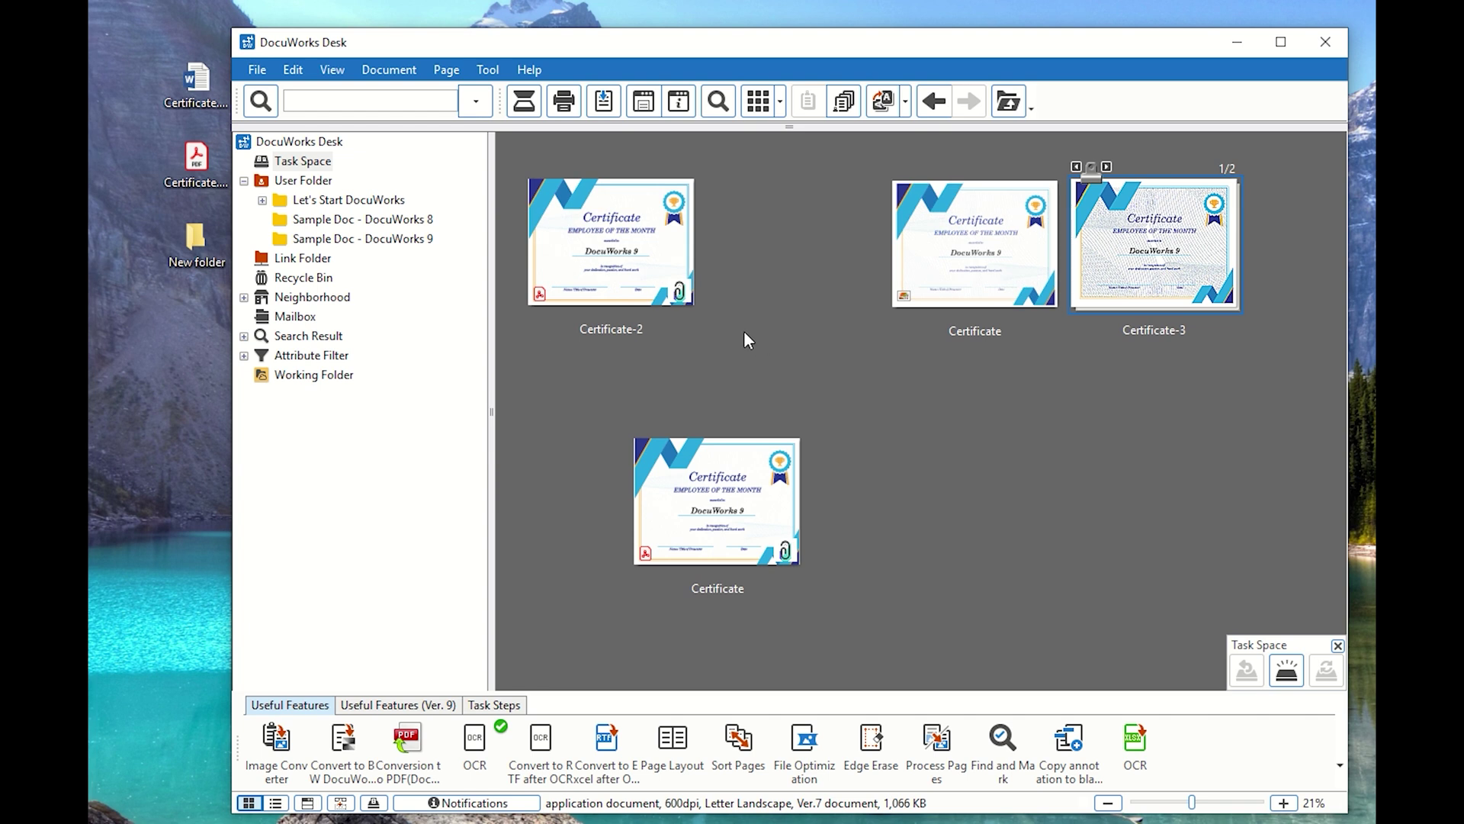
pyautogui.click(321, 183)
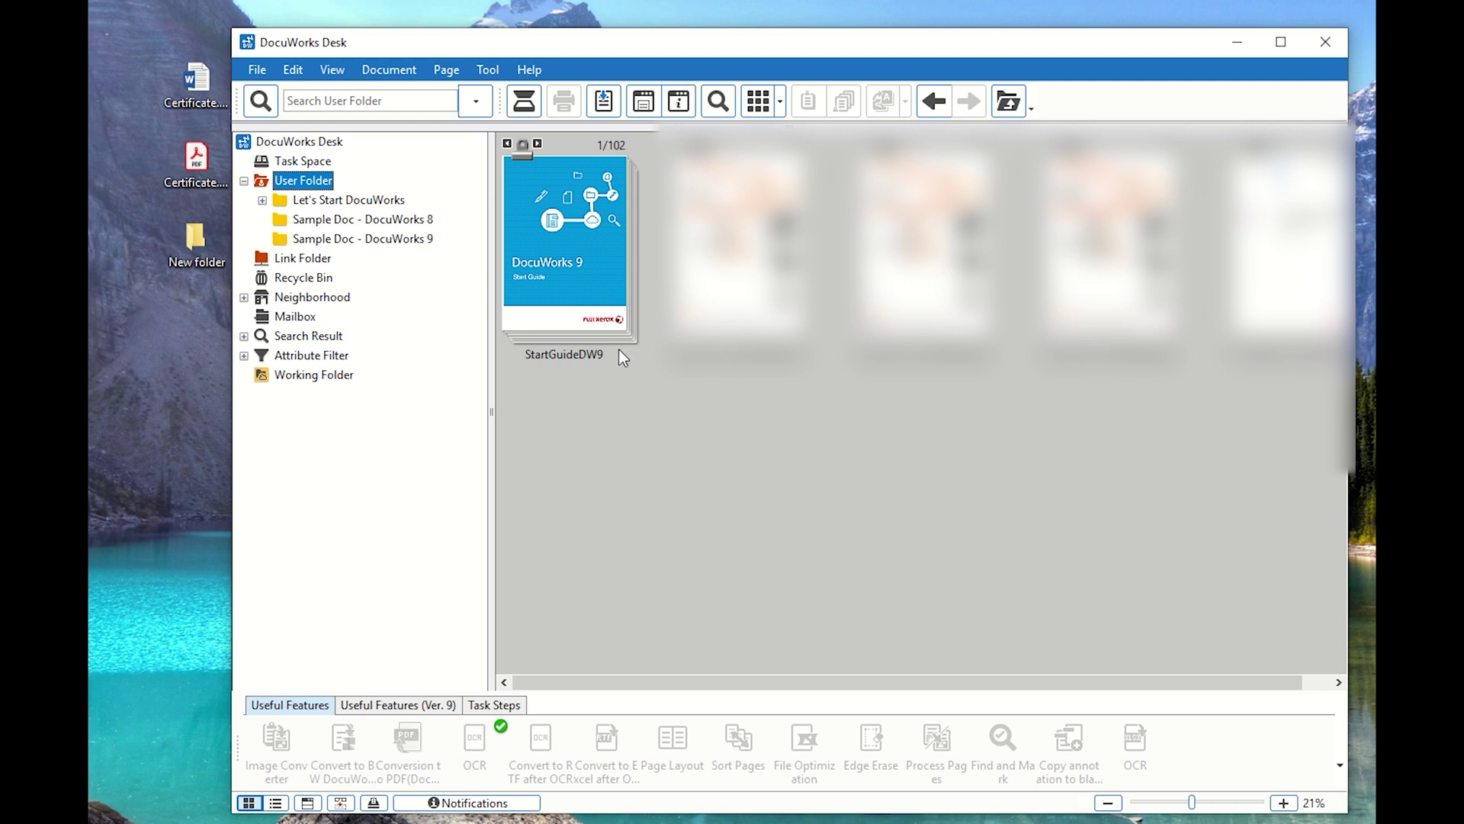
pyautogui.click(303, 161)
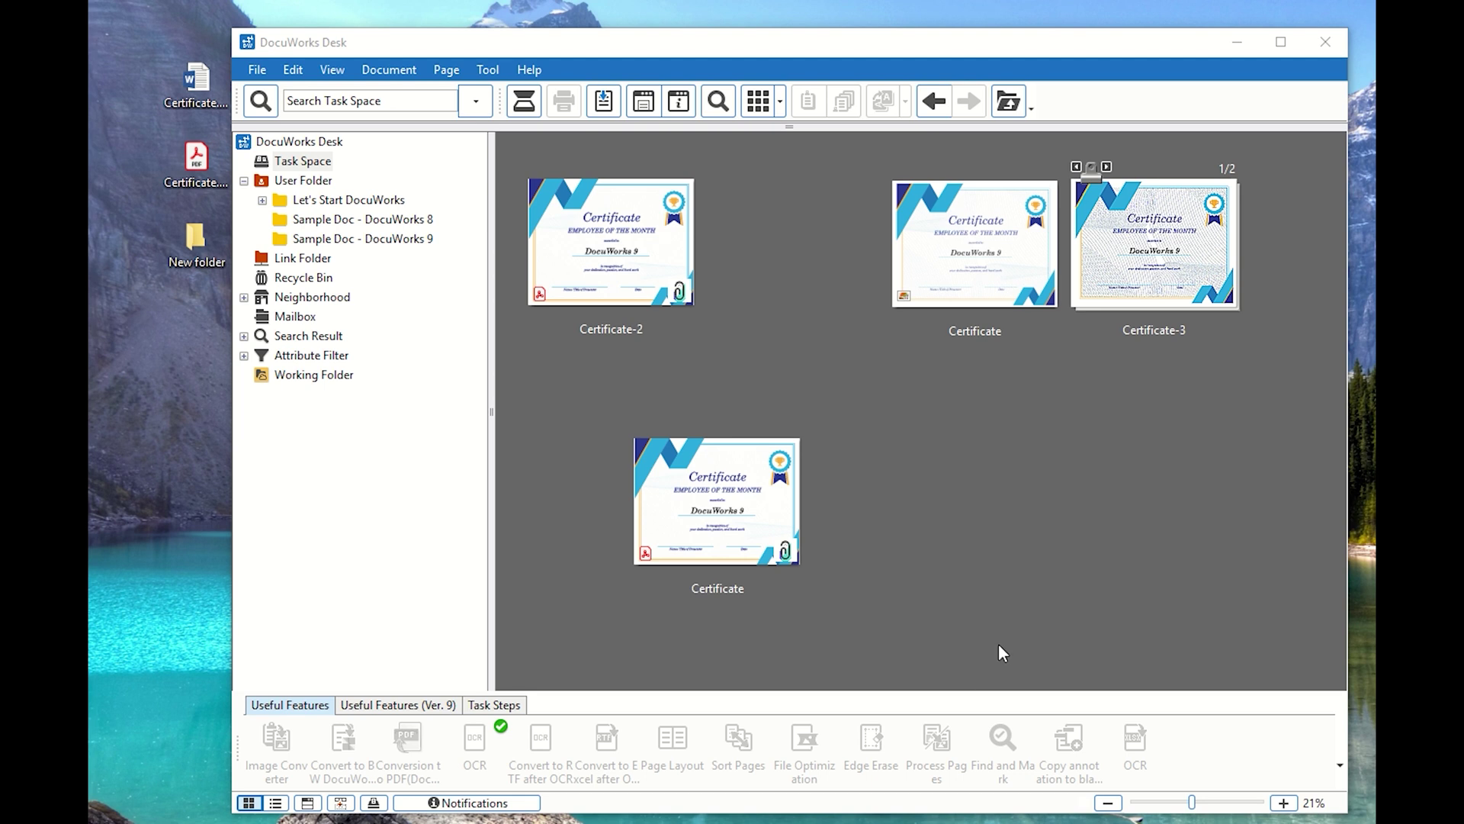
pyautogui.click(1015, 620)
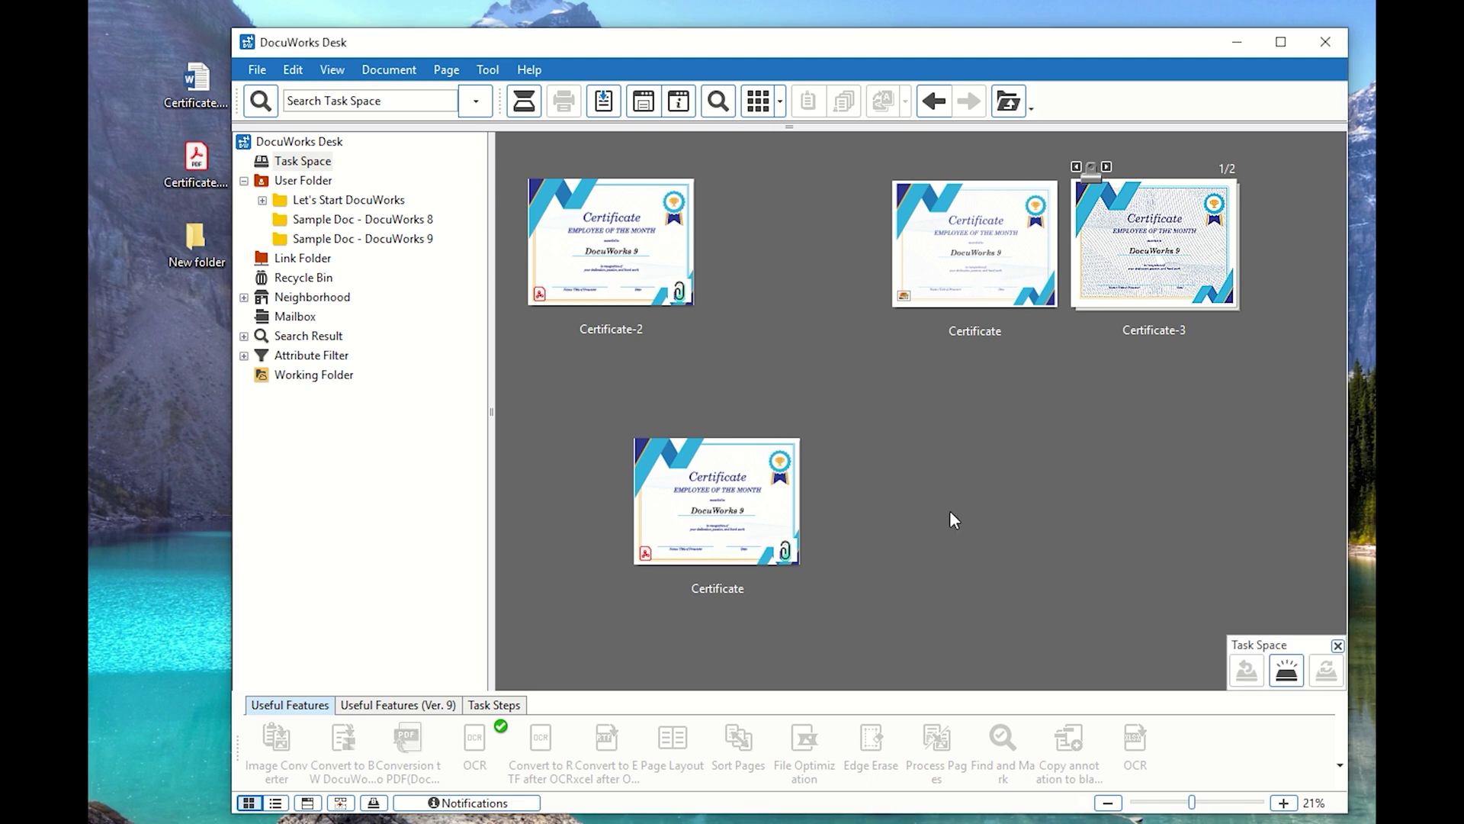
pyautogui.click(333, 69)
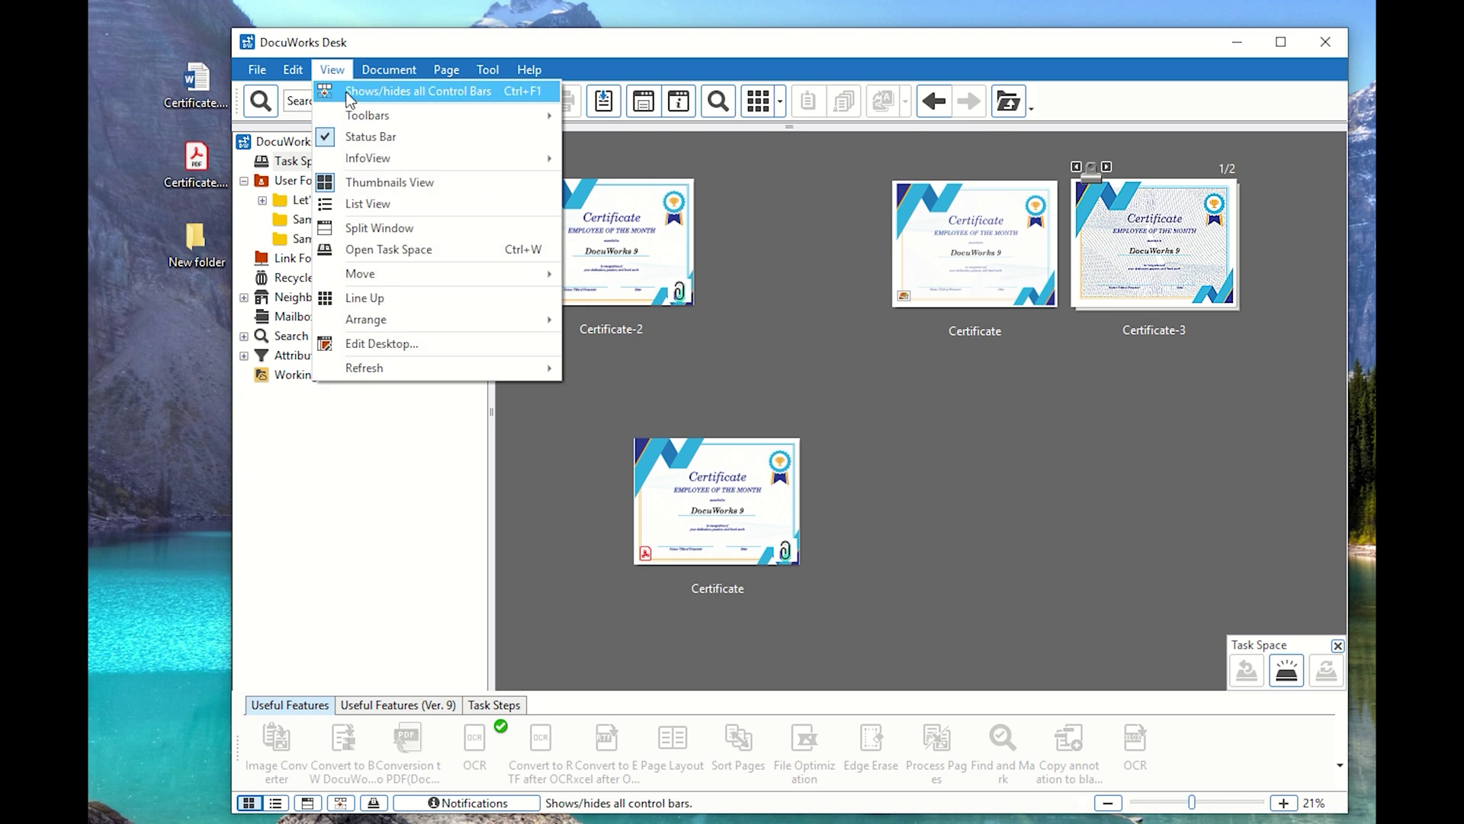
pyautogui.click(348, 96)
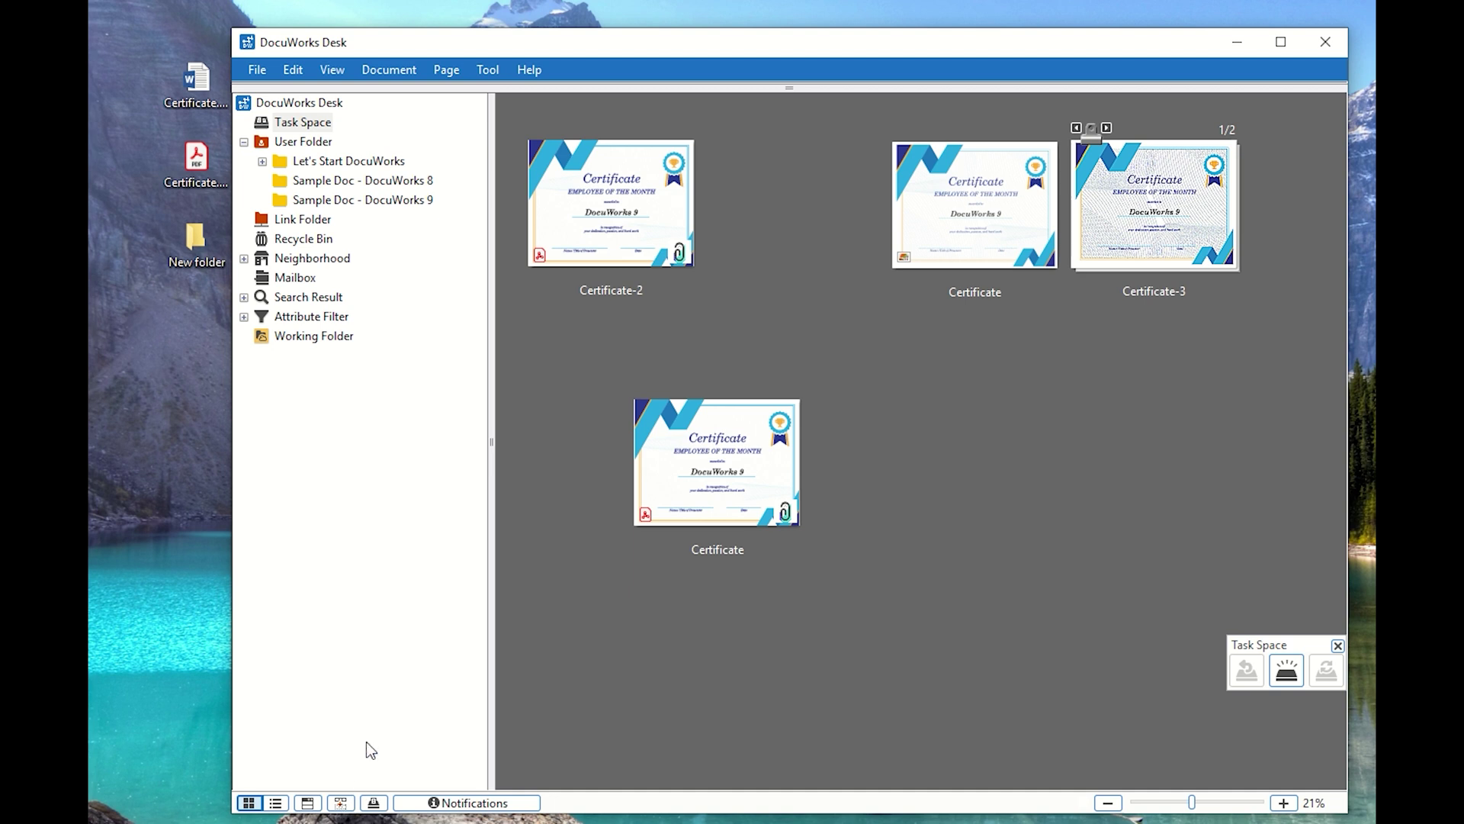
pyautogui.click(341, 804)
pyautogui.click(341, 803)
pyautogui.click(341, 803)
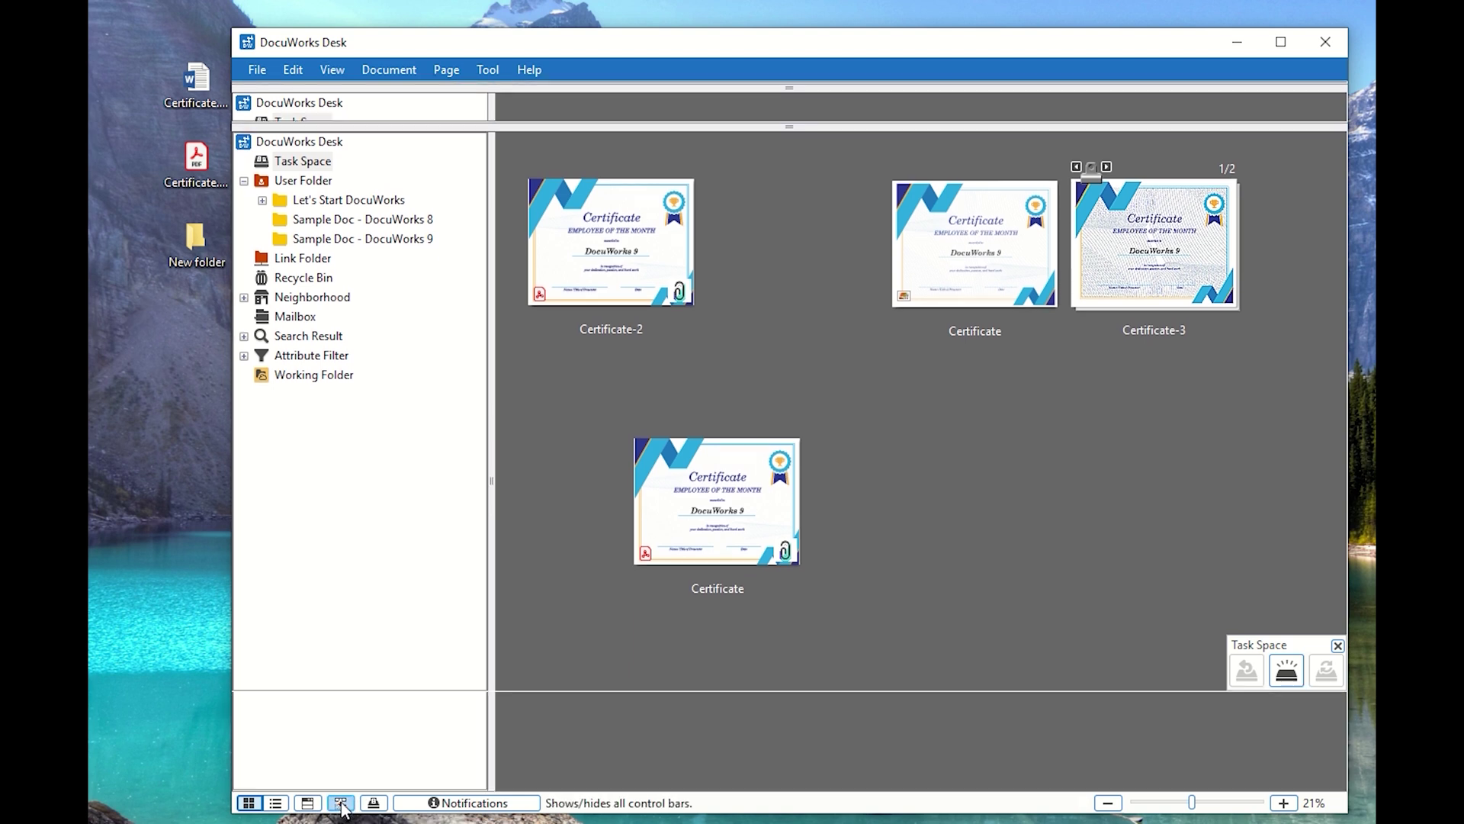
pyautogui.click(341, 803)
pyautogui.click(341, 803)
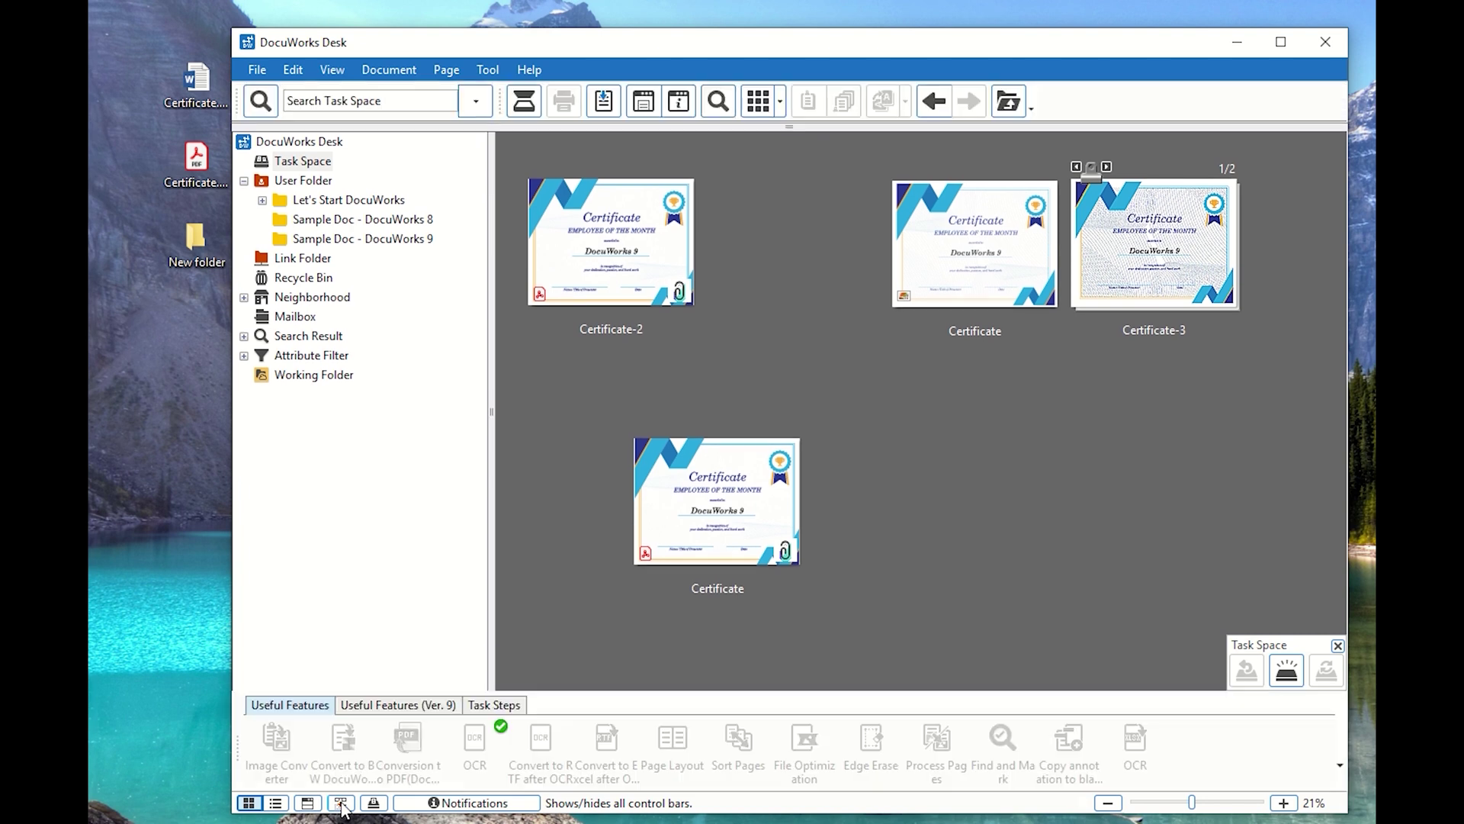
pyautogui.click(341, 803)
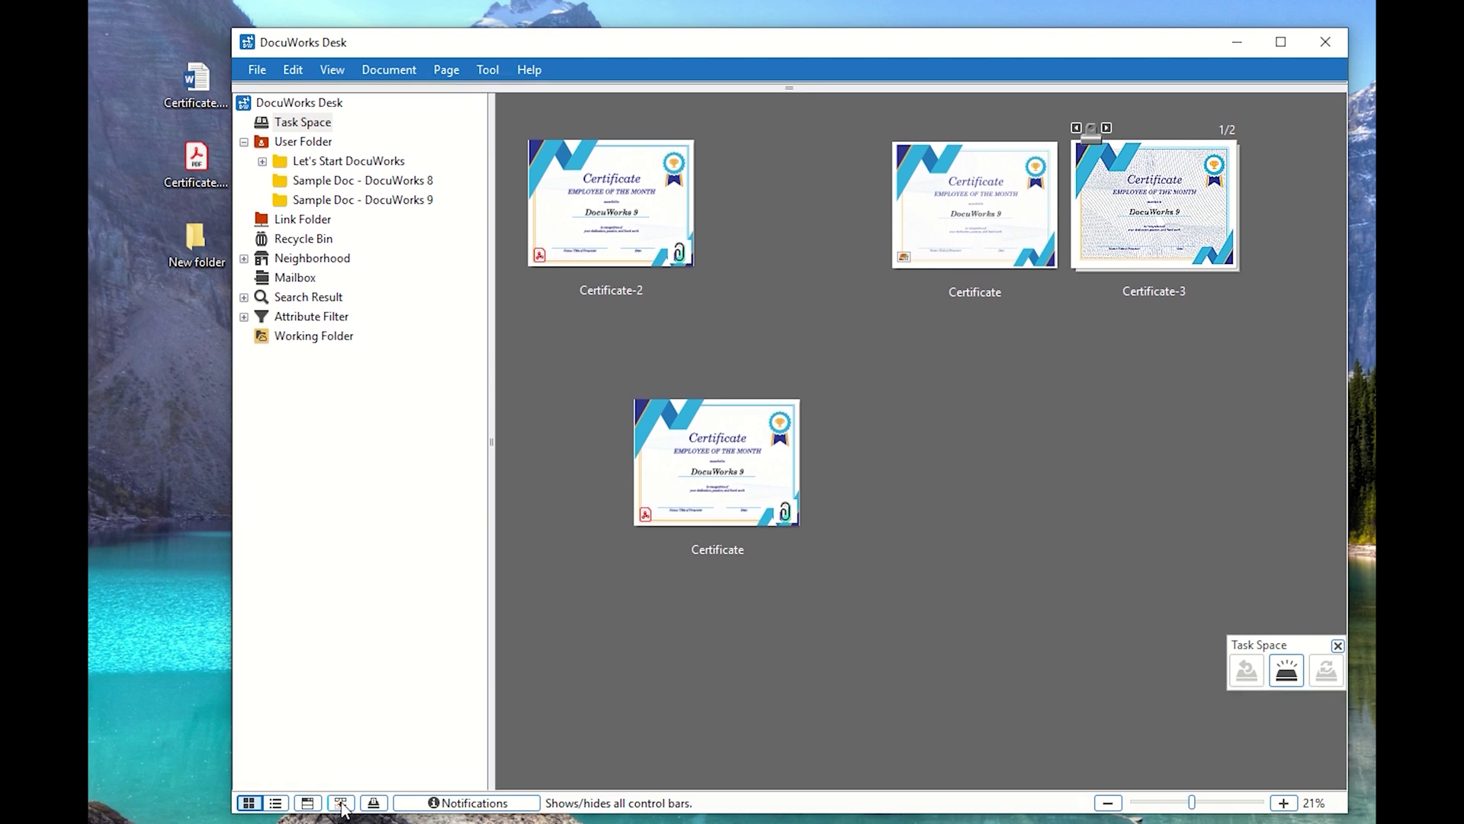
pyautogui.click(341, 803)
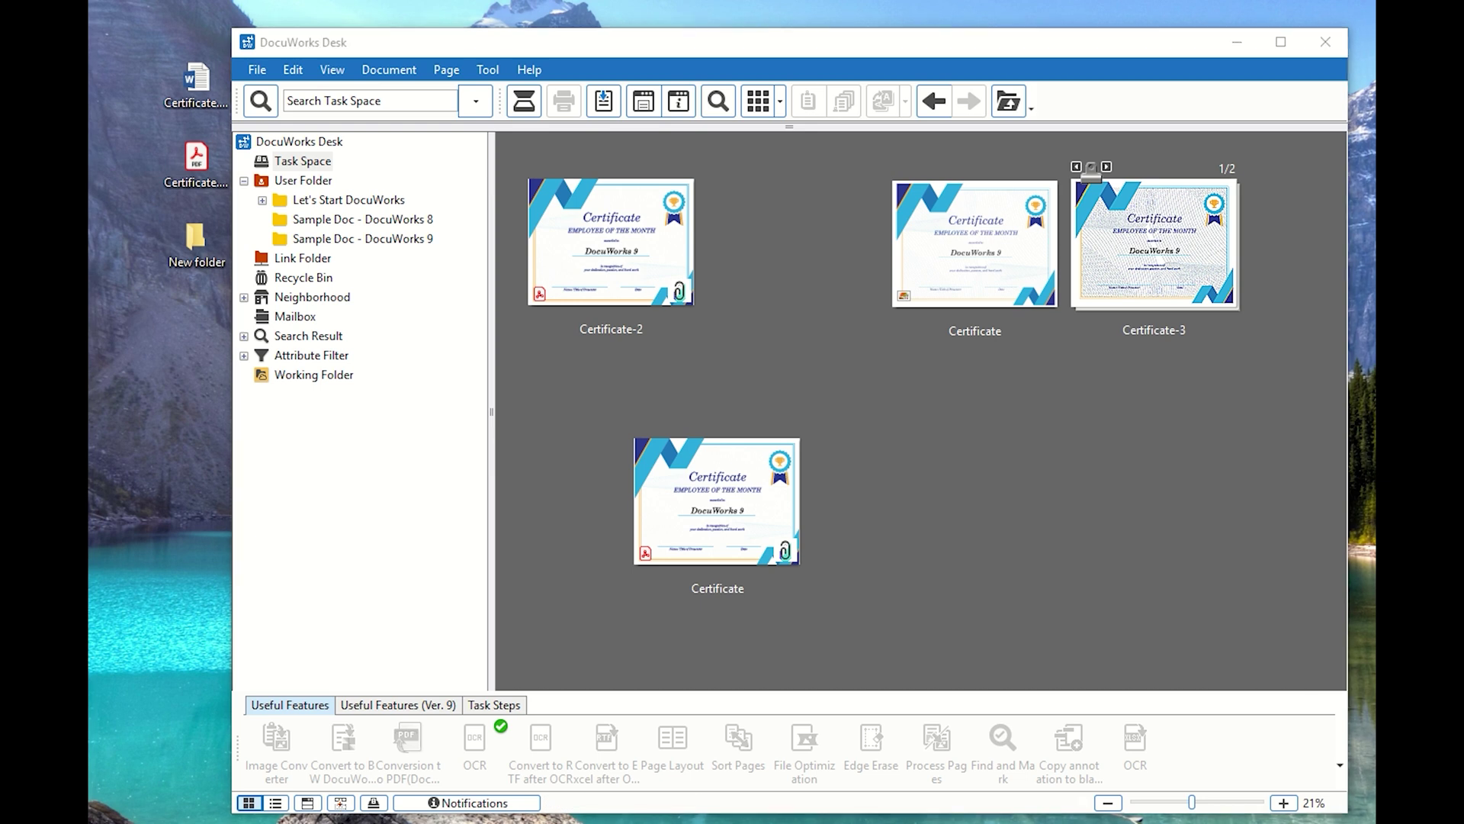
# Unstack the Certificate-3 stack and move Certificate-3 into the empty second slot of the top row.
pyautogui.rightClick(1143, 238)
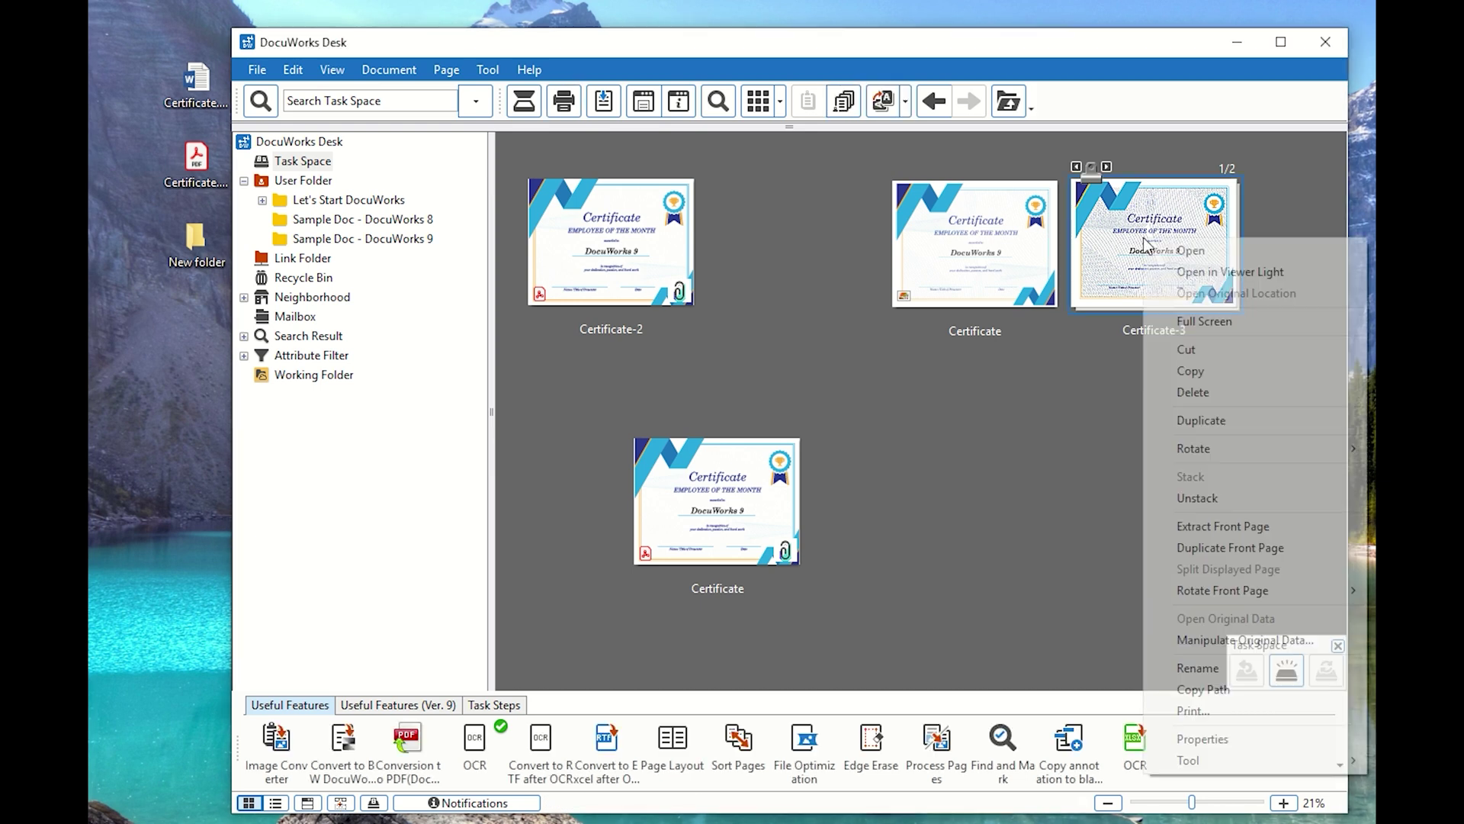
pyautogui.click(1199, 498)
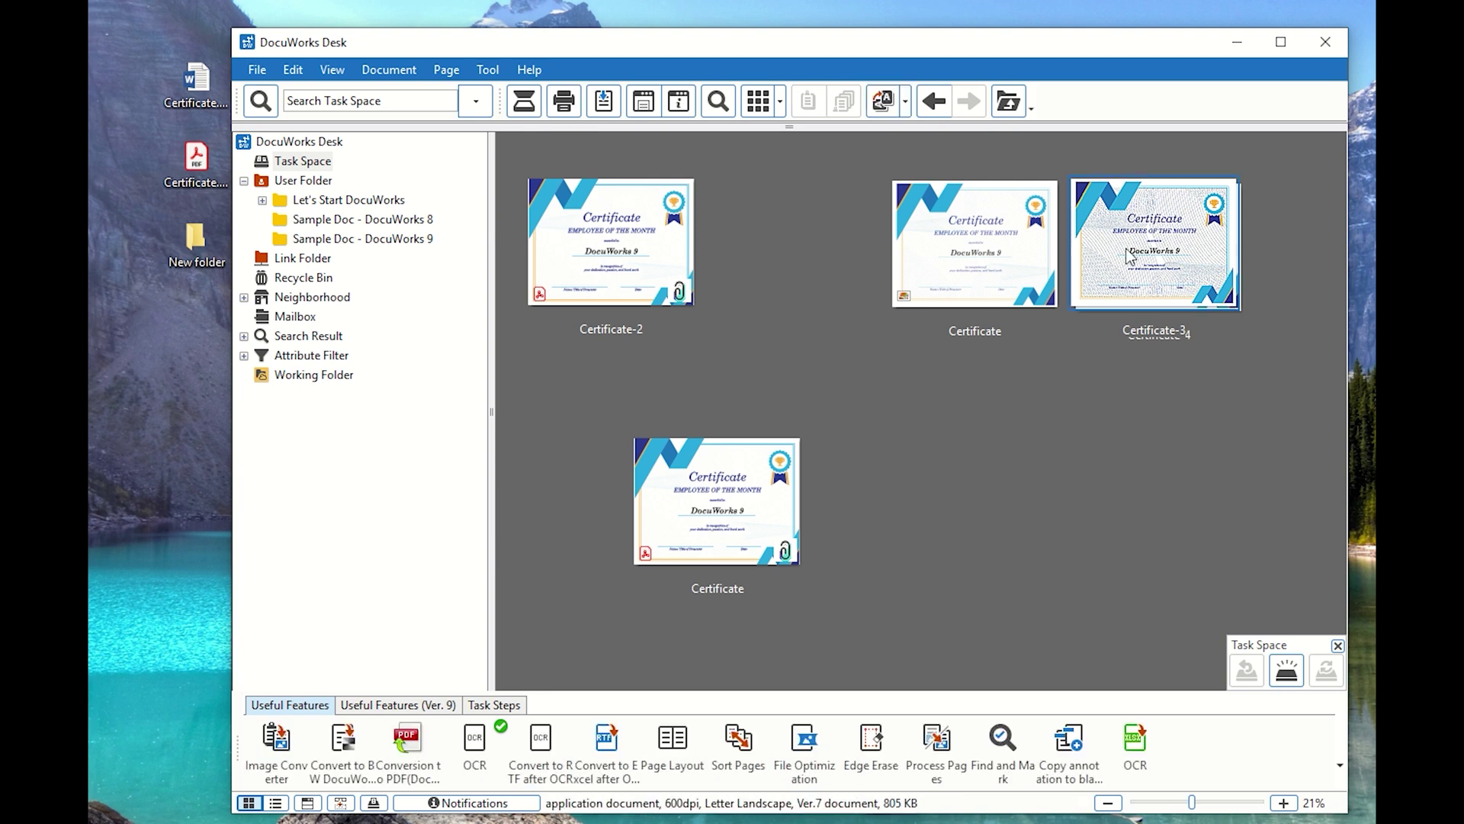
pyautogui.moveTo(1131, 263); pyautogui.dragTo(816, 295)
pyautogui.click(1031, 520)
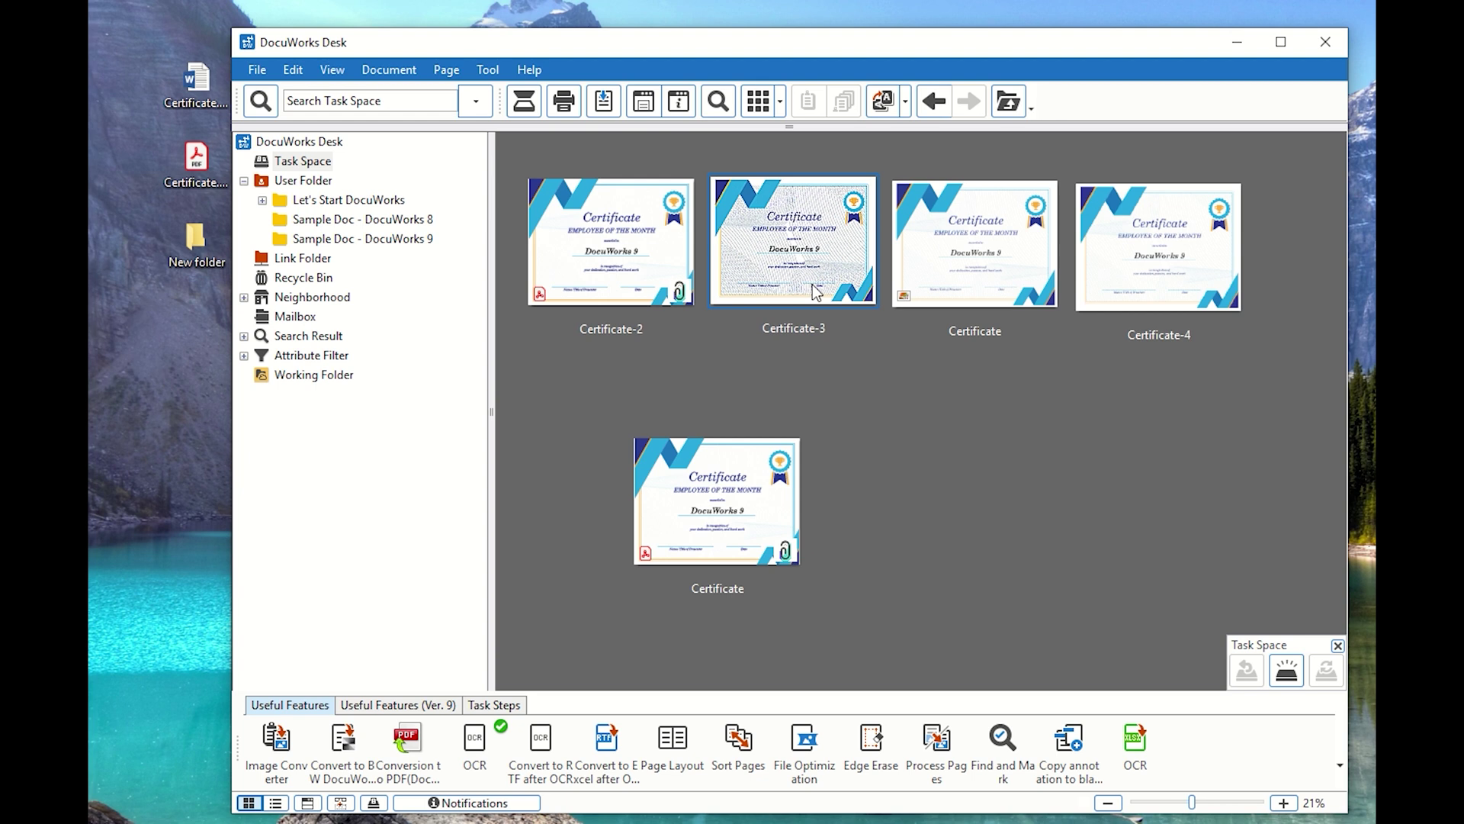
pyautogui.click(1060, 510)
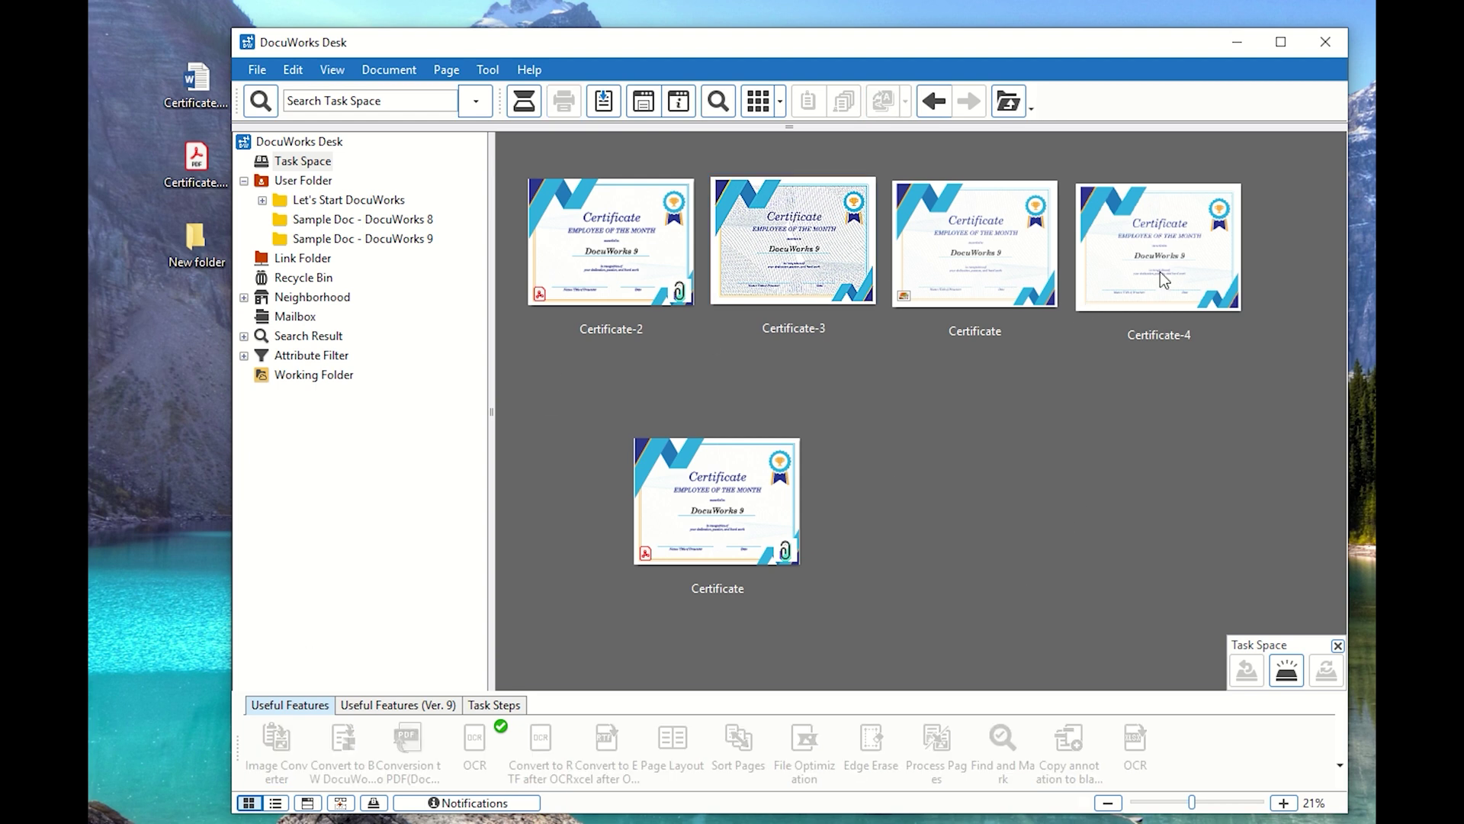
pyautogui.rightClick(819, 267)
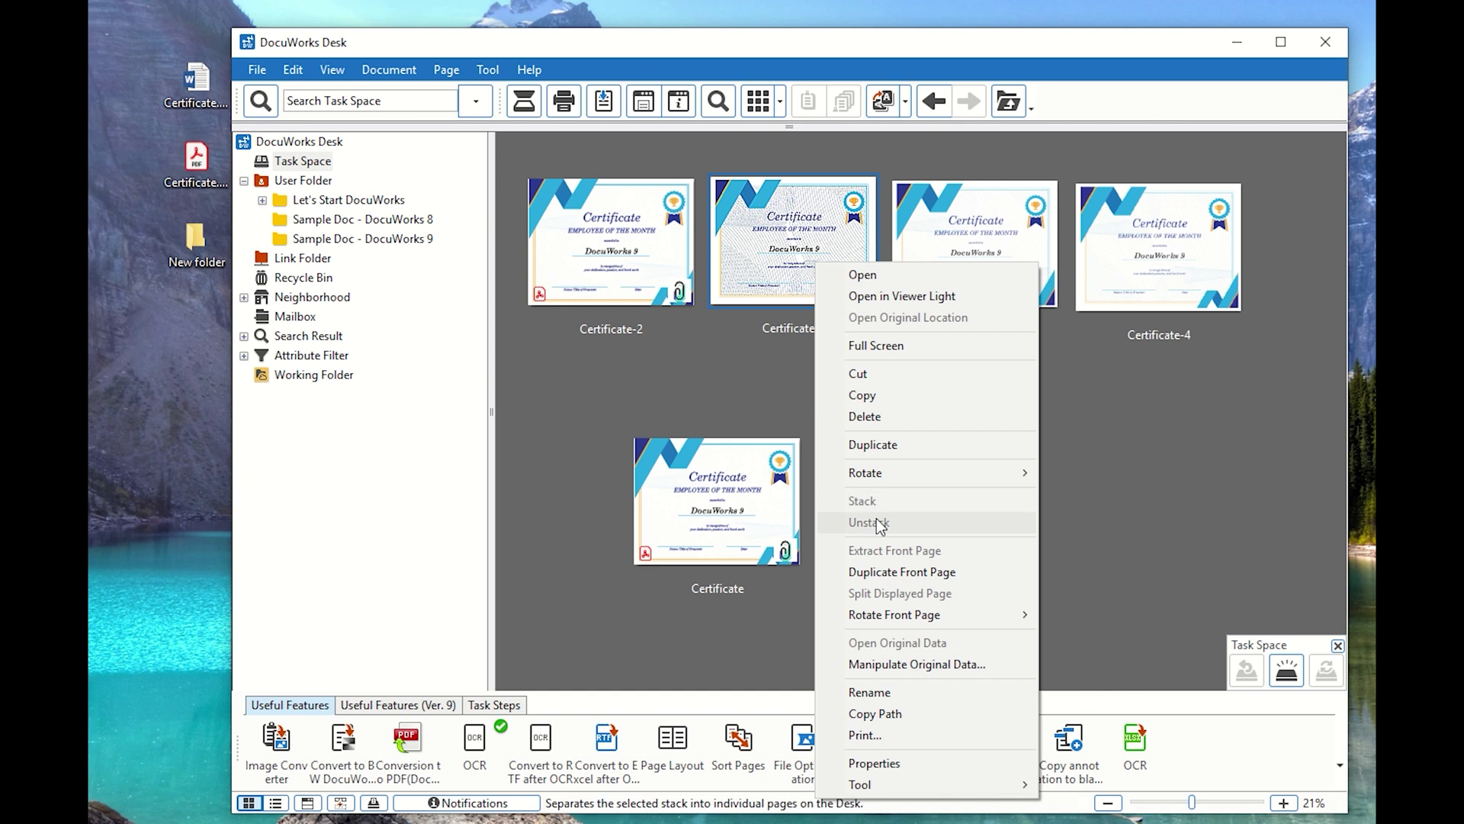
pyautogui.click(1111, 381)
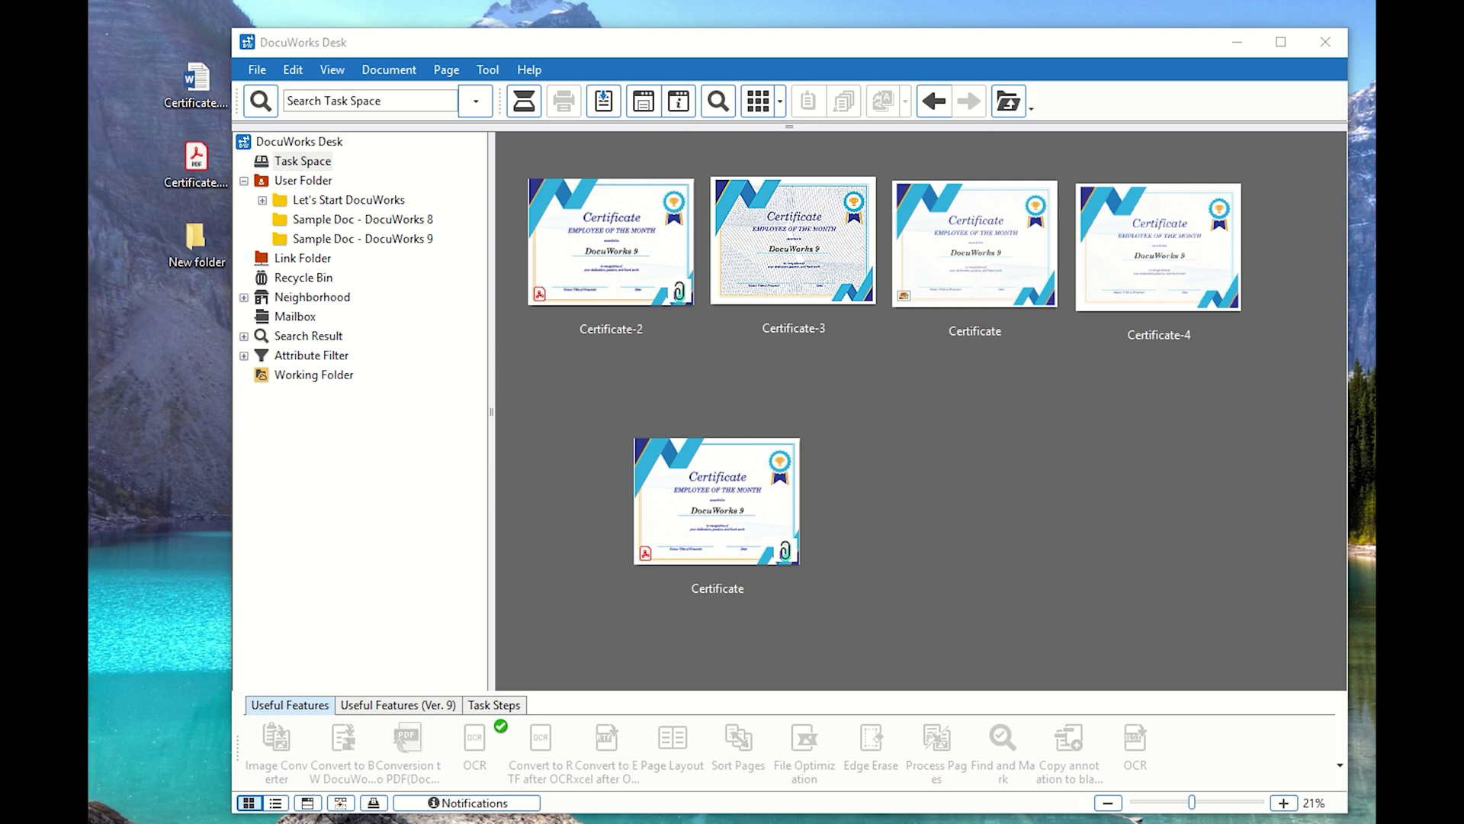
pyautogui.click(341, 802)
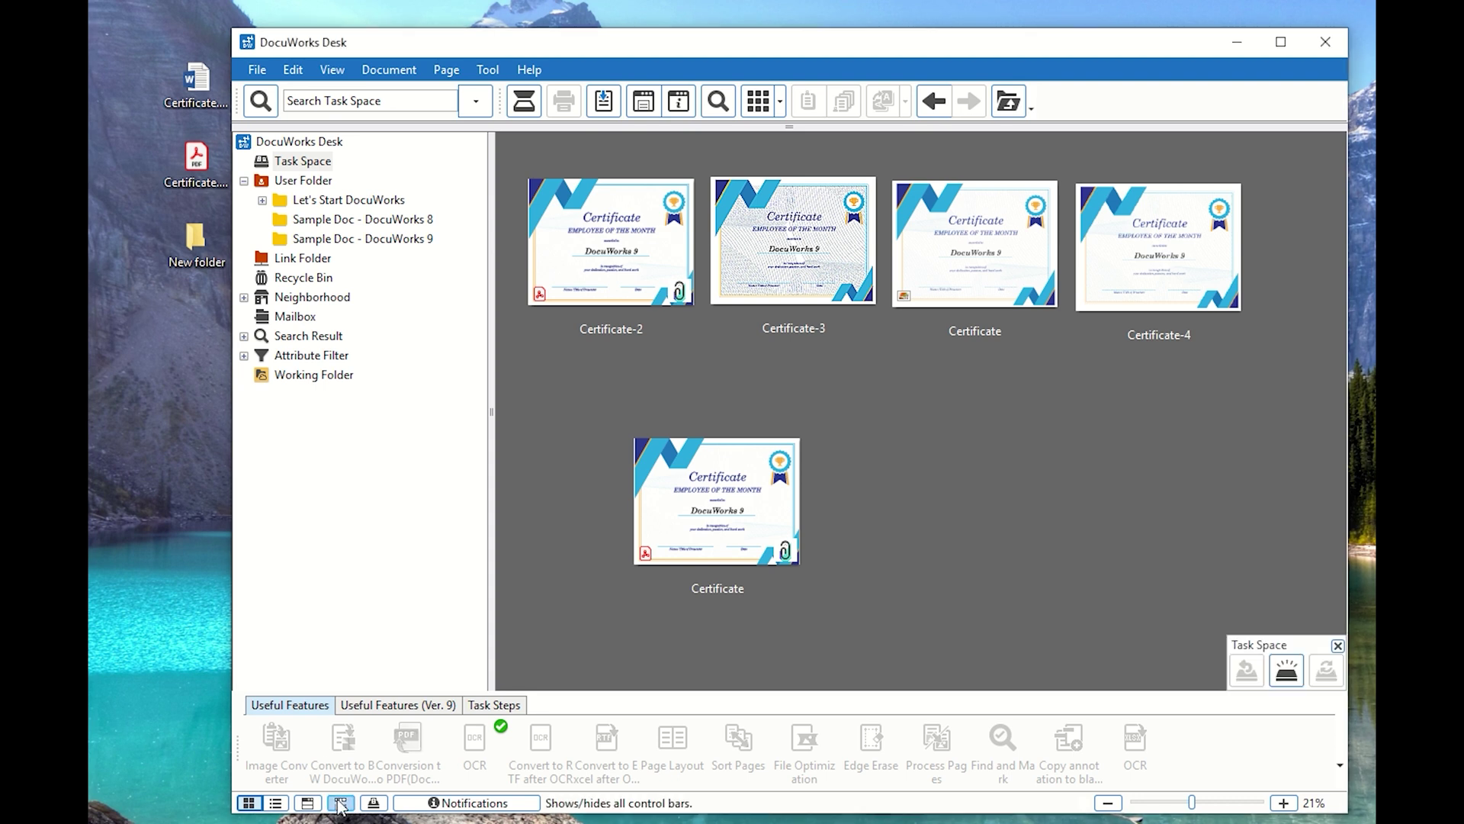
pyautogui.click(341, 802)
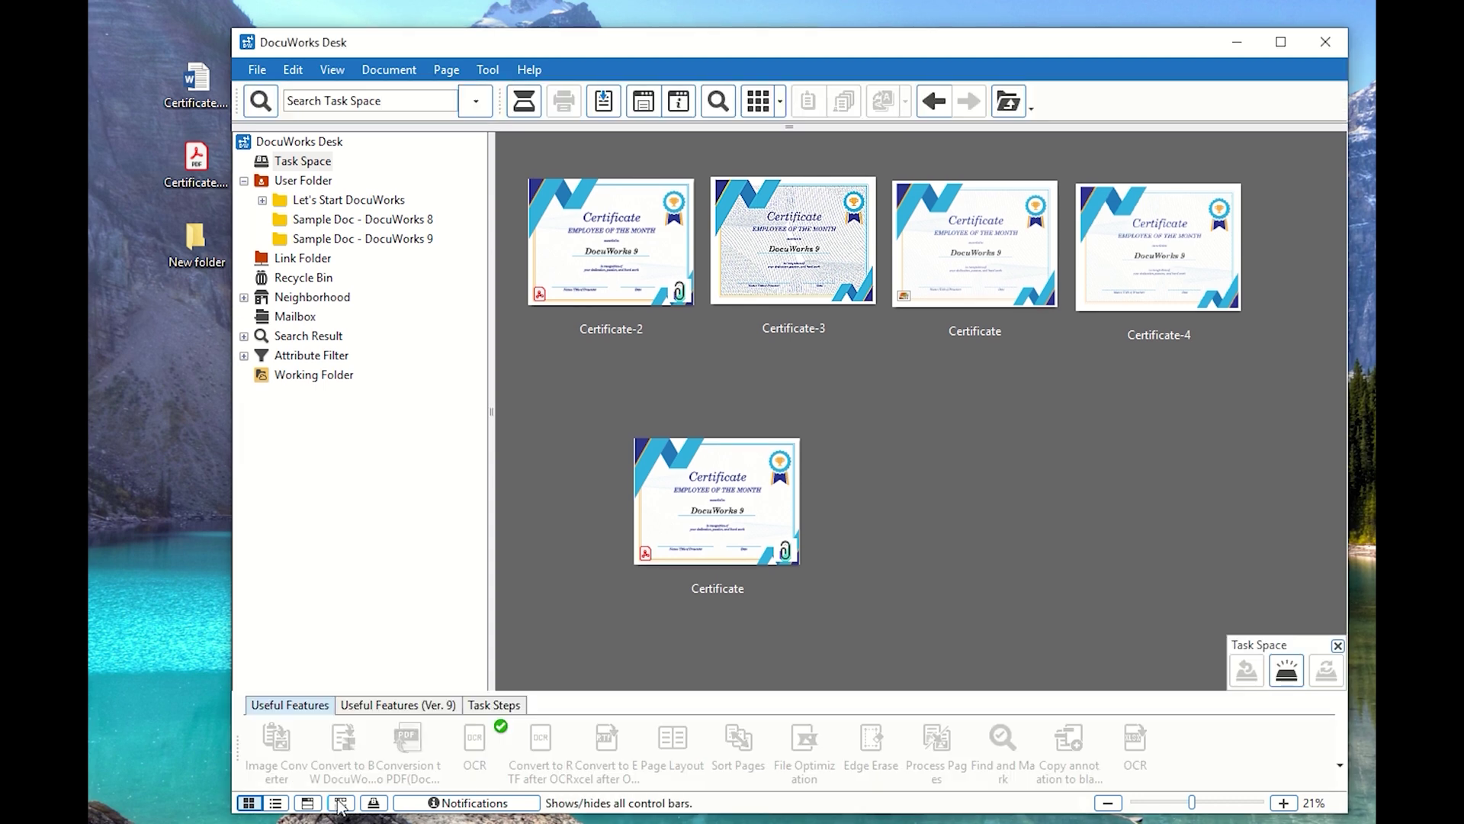